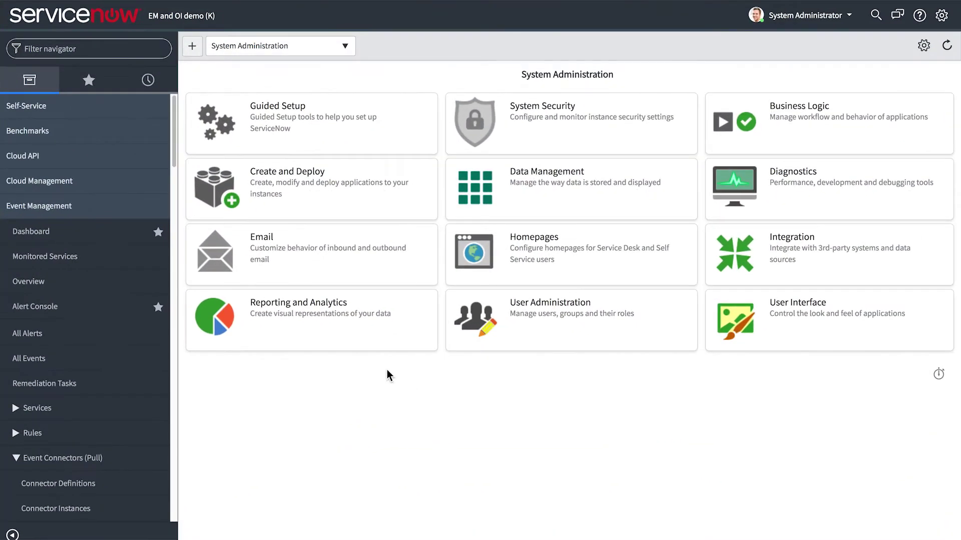
Start searching the application navigator for 'itom'.
click(83, 48)
text(Itom)
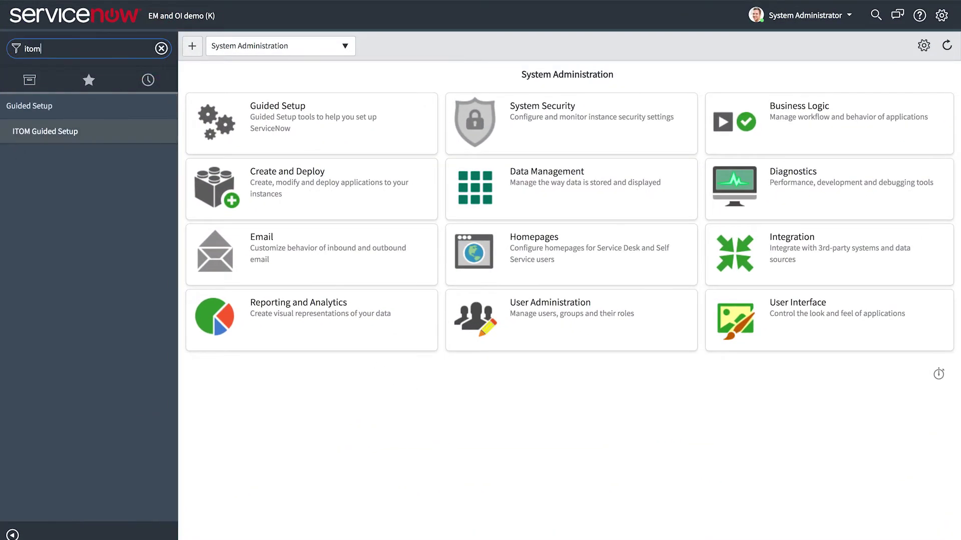
Launch the ITOM Guided Setup and reach the Event Management system properties form.
click(45, 131)
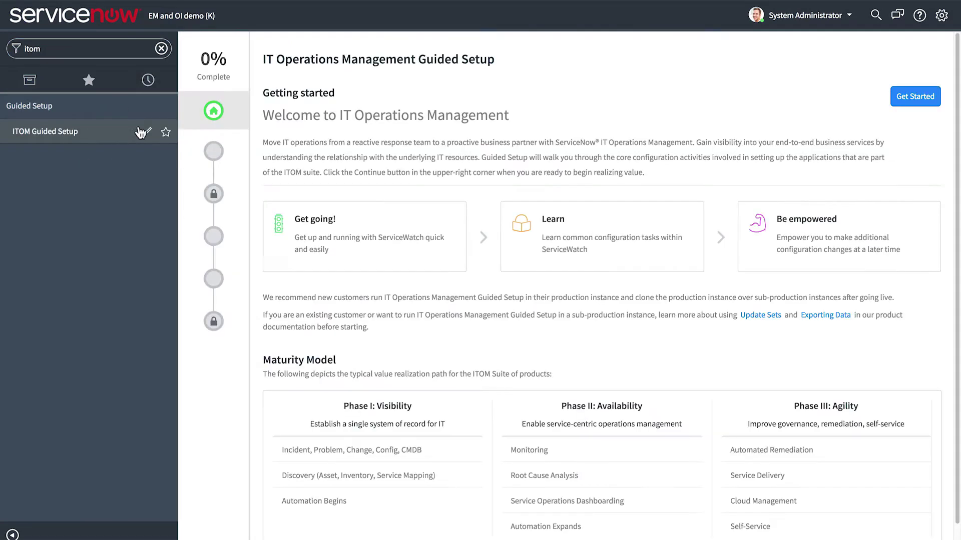
click(909, 79)
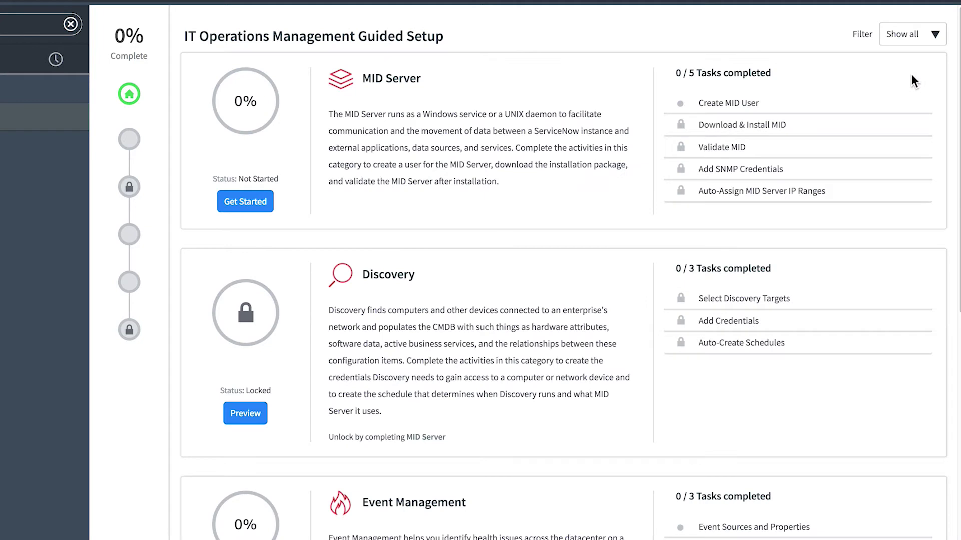
scroll(520, 247, down, 3)
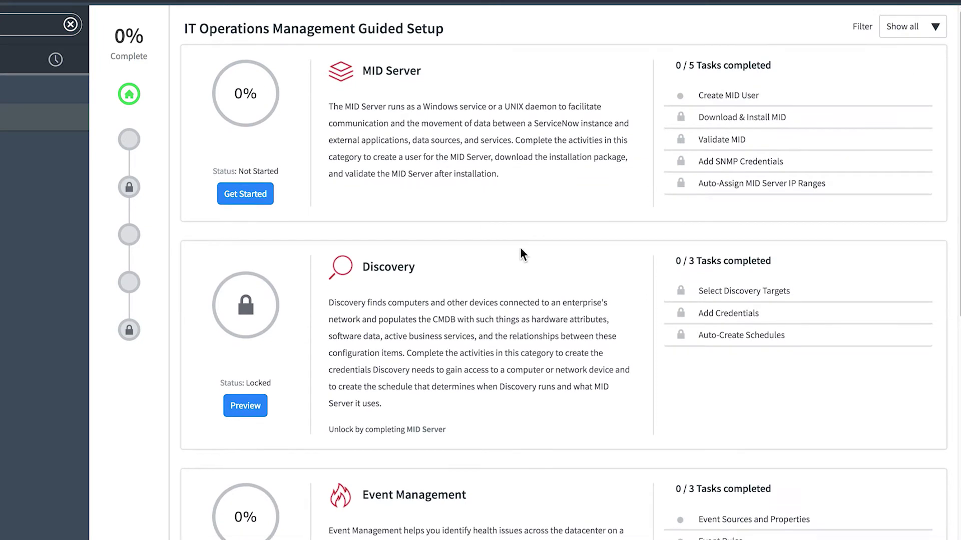
scroll(520, 247, down, 3)
scroll(519, 254, down, 2)
click(246, 451)
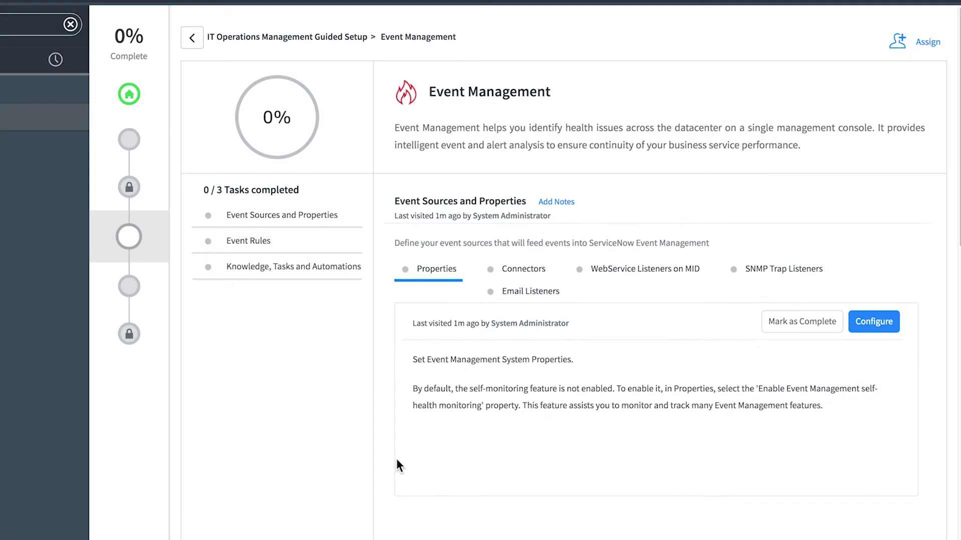
click(877, 323)
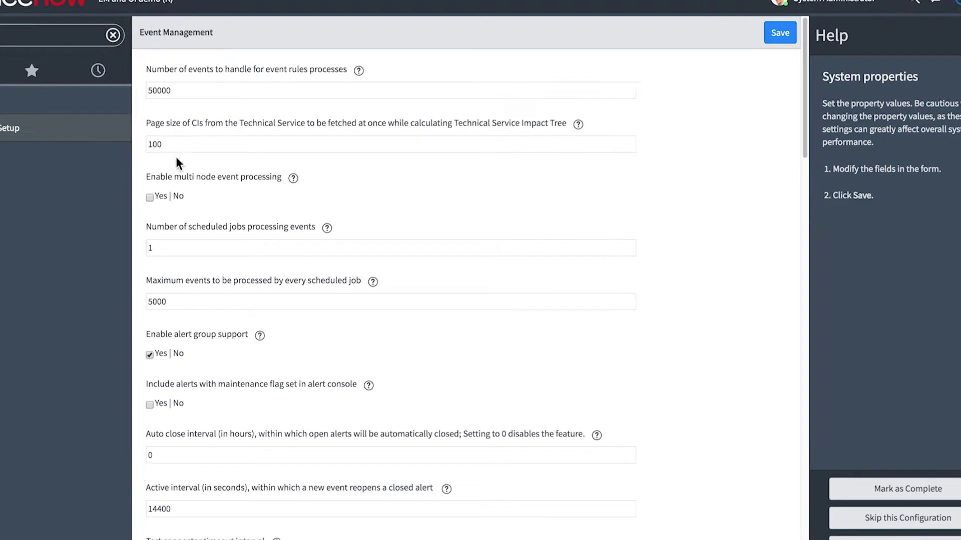
text(event man)
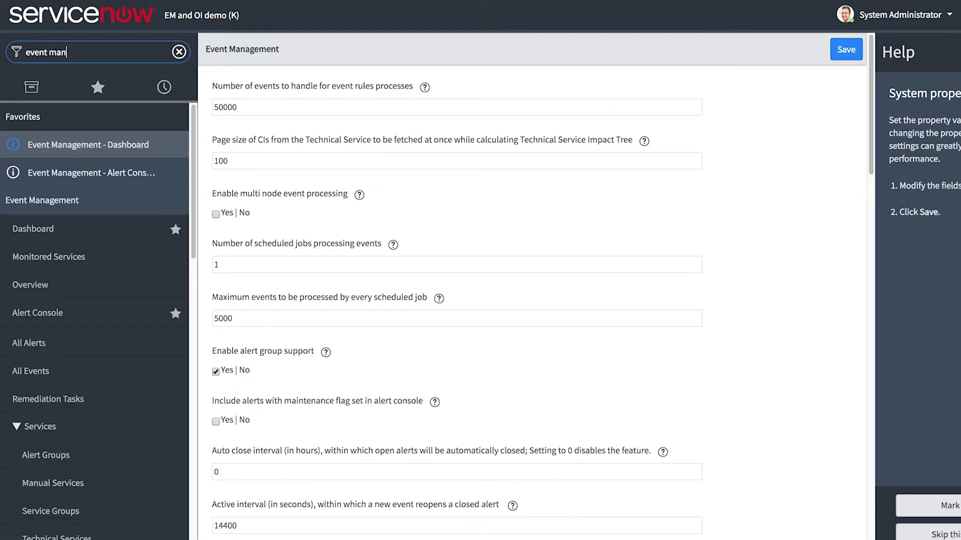
scroll(192, 255, down, 5)
scroll(193, 240, down, 5)
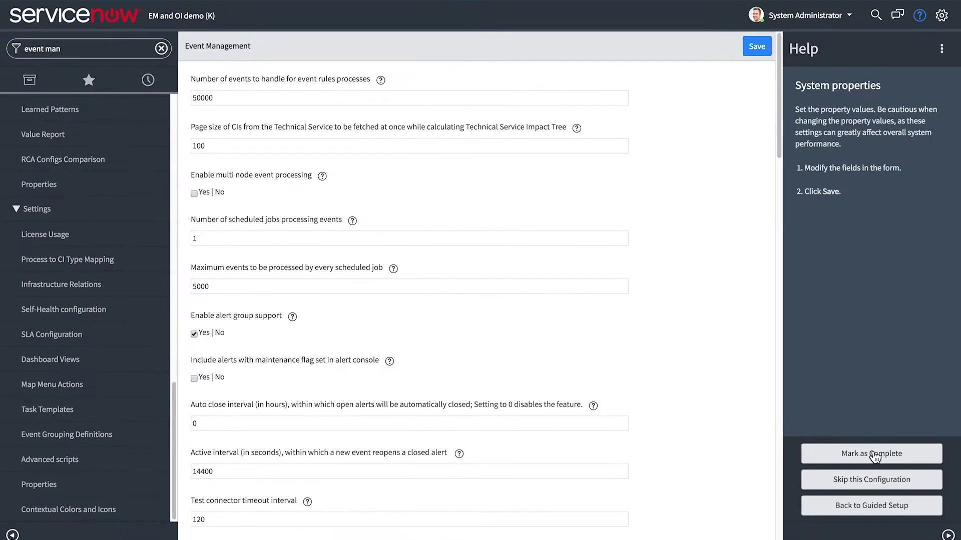
Mark the Event Management Properties task complete and bring up the Connectors task.
click(904, 456)
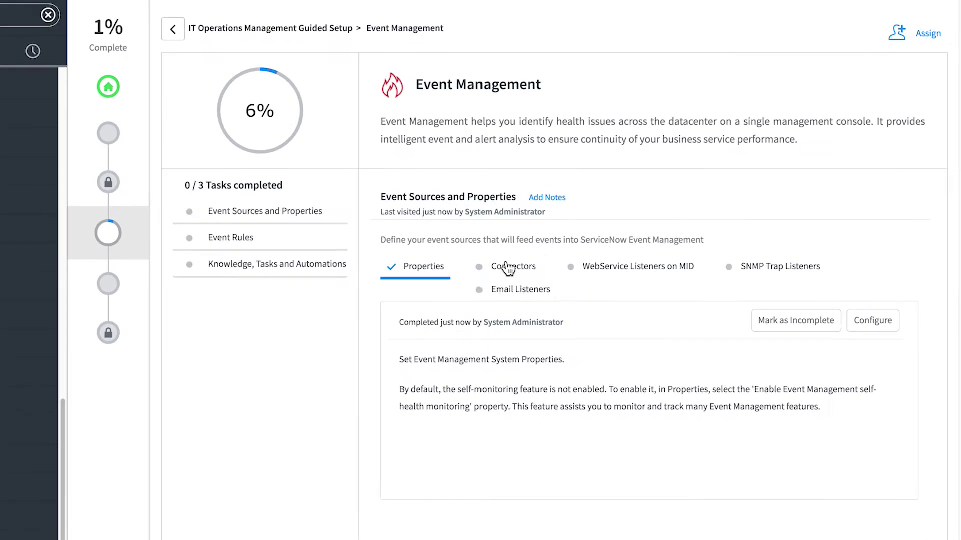
click(509, 269)
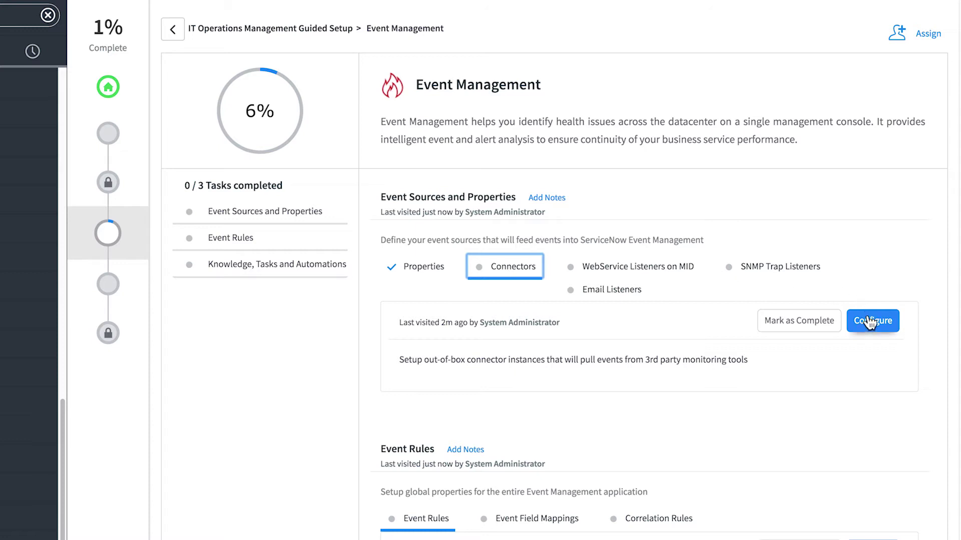
Browse connector definitions from a new connector instance, then mark Connectors complete.
click(873, 321)
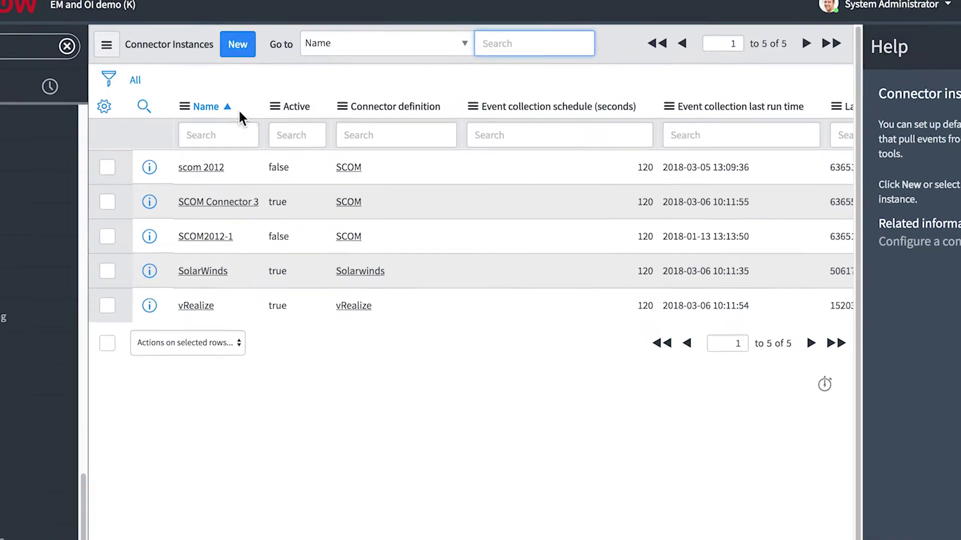
click(209, 18)
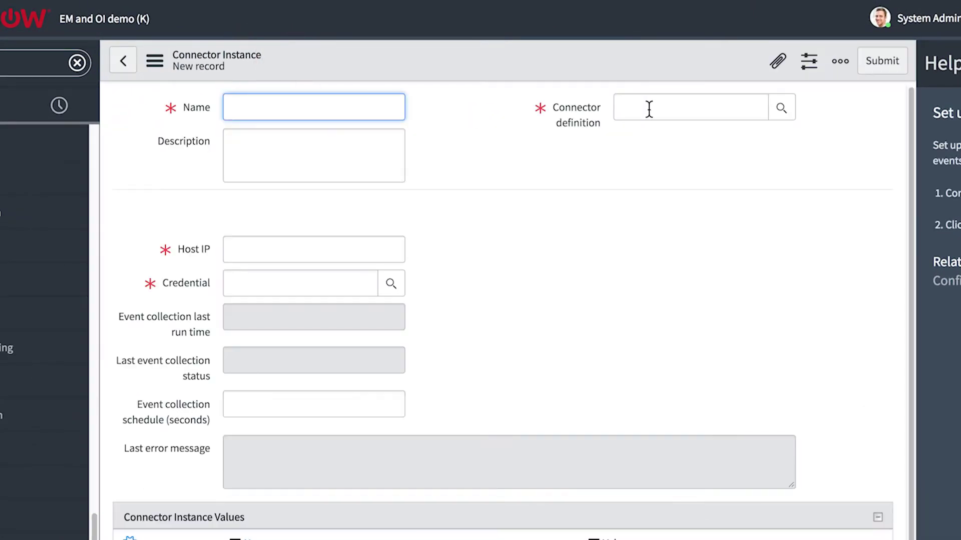
click(782, 111)
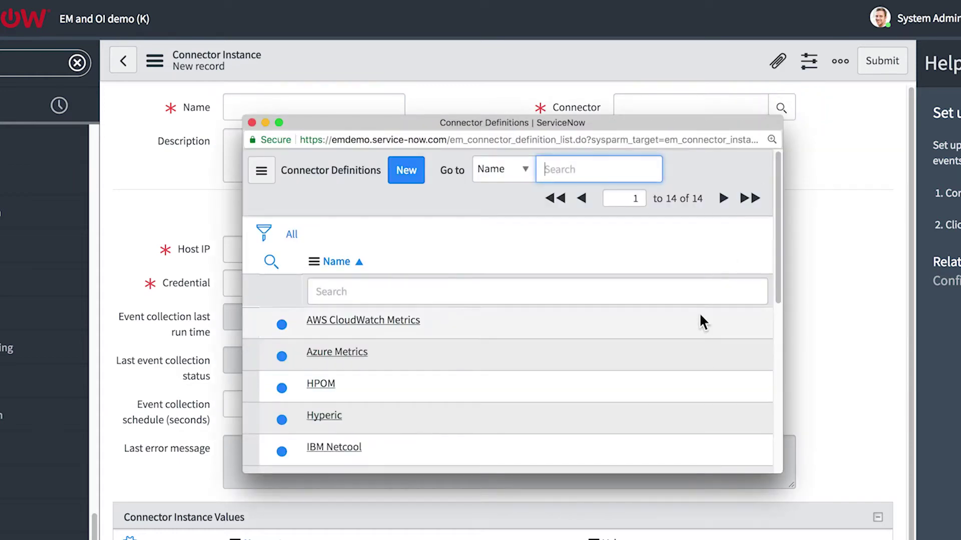
scroll(691, 339, down, 2)
scroll(692, 339, down, 2)
scroll(691, 339, down, 2)
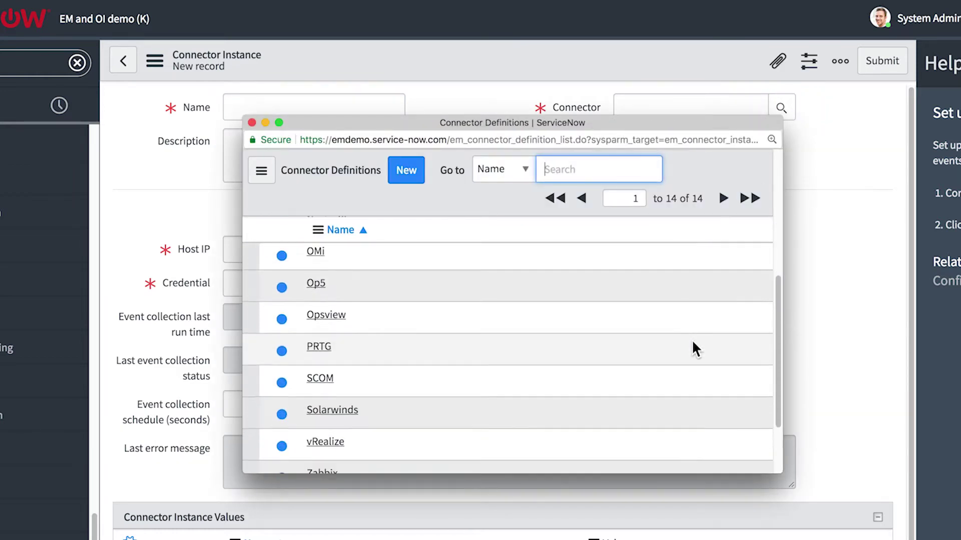
scroll(692, 339, down, 2)
click(251, 123)
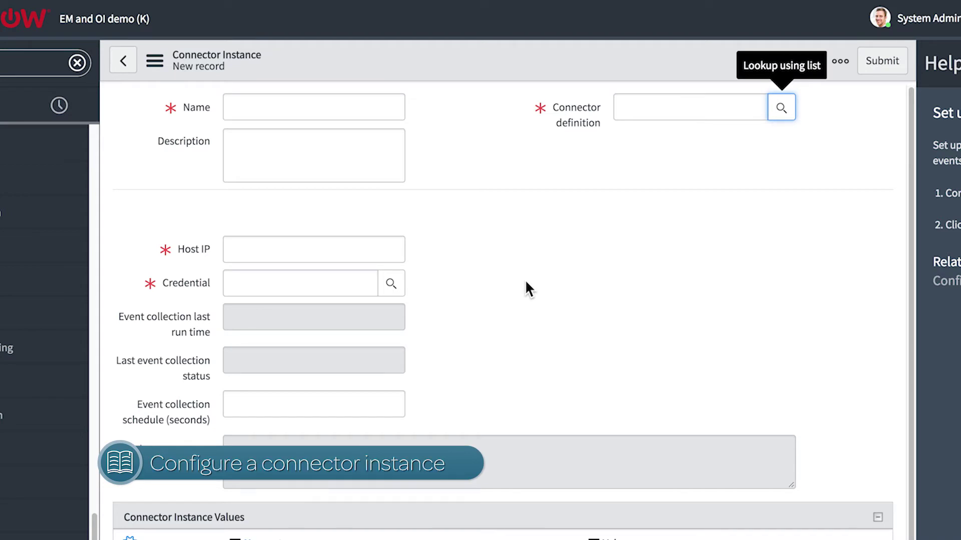
click(124, 61)
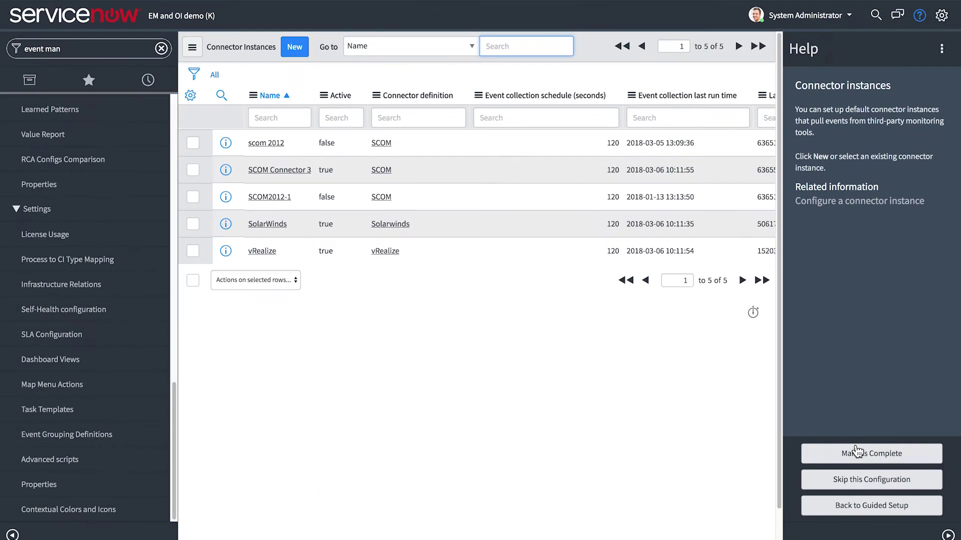
click(861, 452)
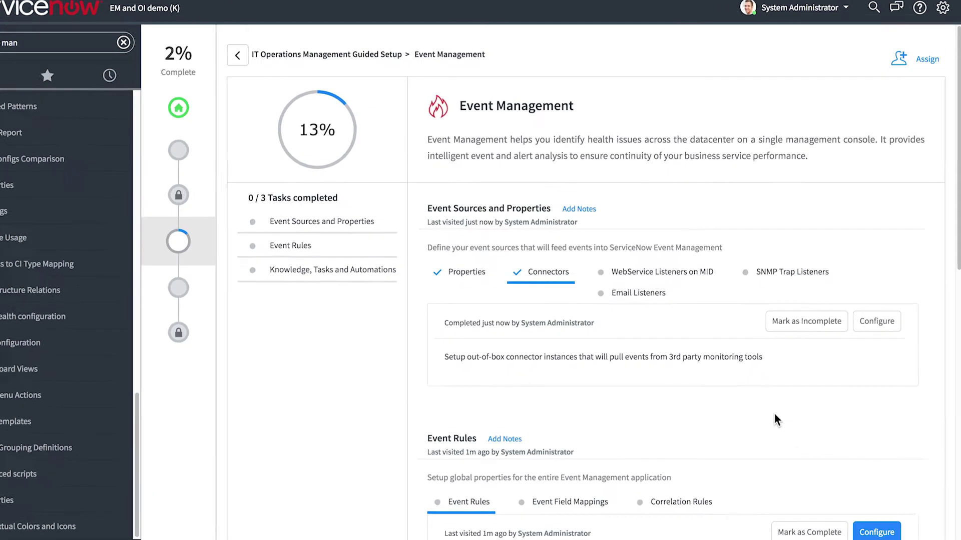
Review the MID Web Service listener record and mark WebService Listeners on MID complete.
click(664, 268)
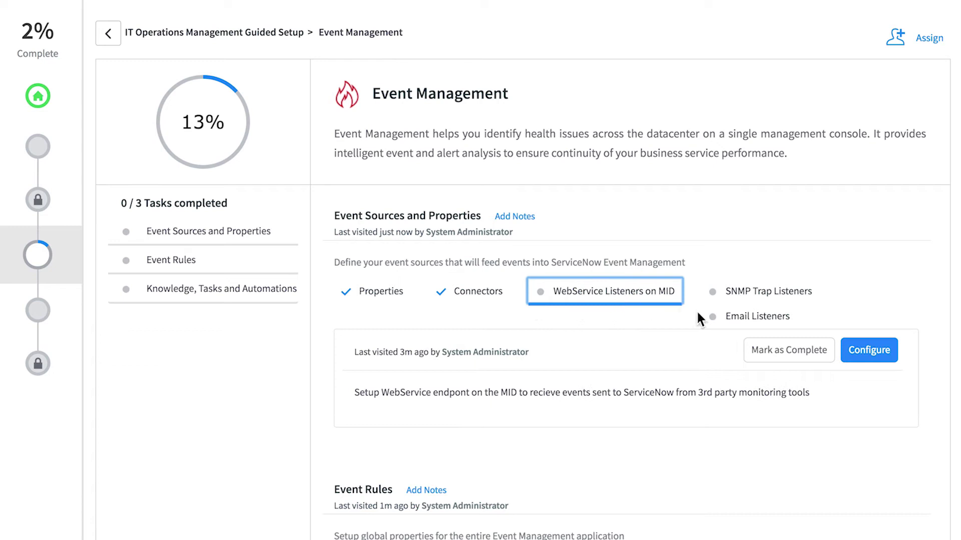
click(869, 350)
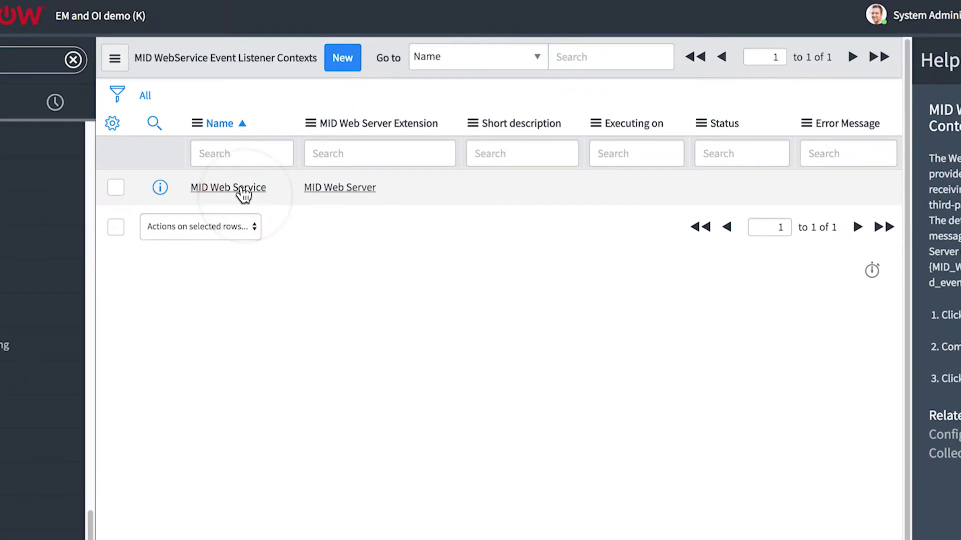
click(217, 183)
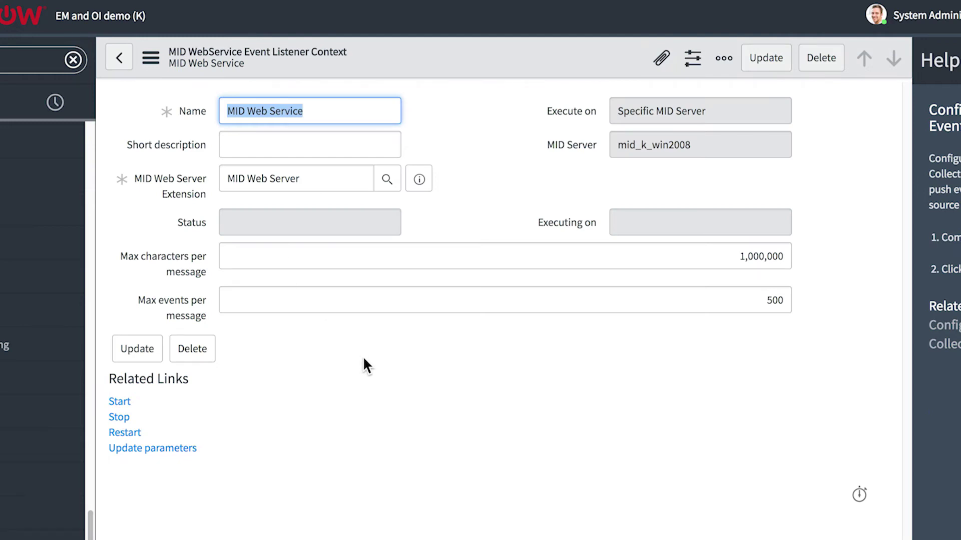
click(119, 58)
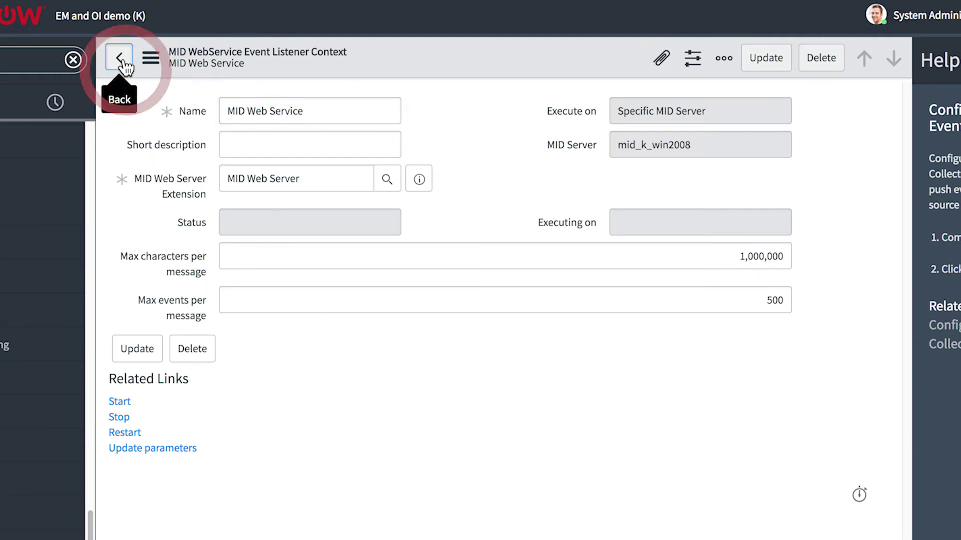
click(841, 458)
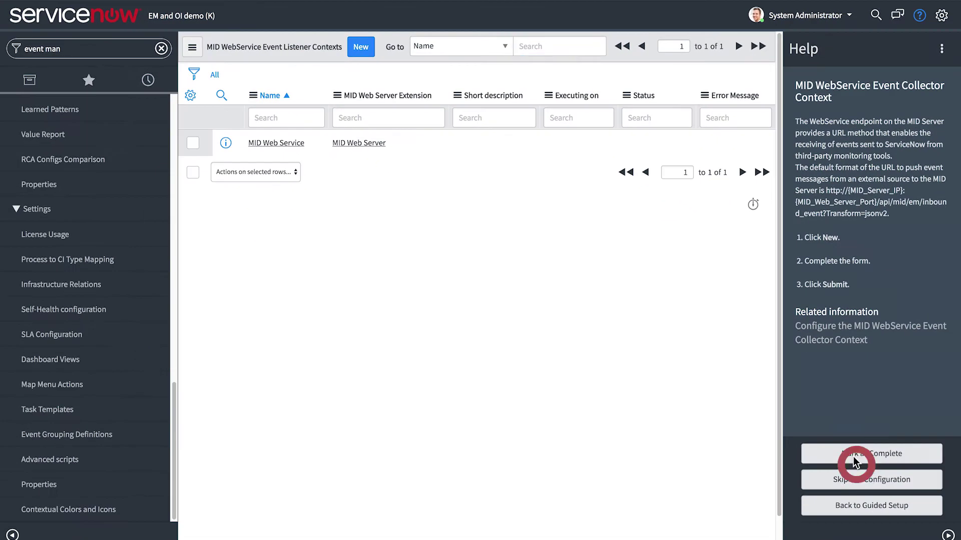
Review the Trap Collector SNC record, then mark SNMP Trap and Email Listeners complete.
click(766, 297)
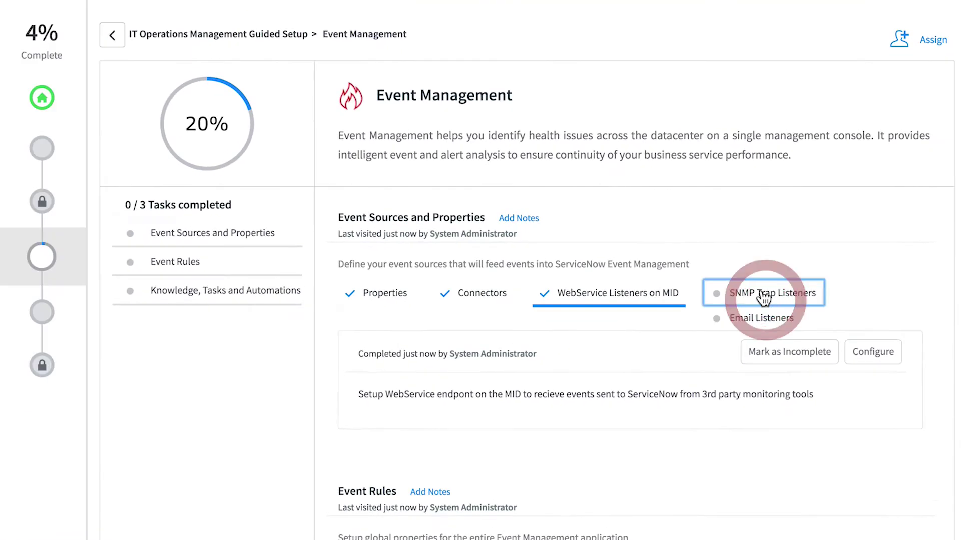
click(871, 354)
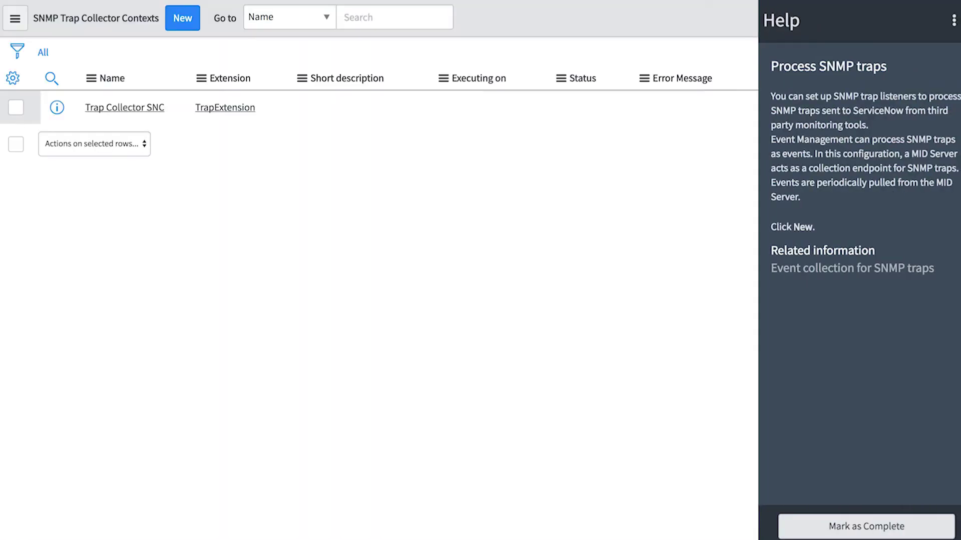
click(268, 182)
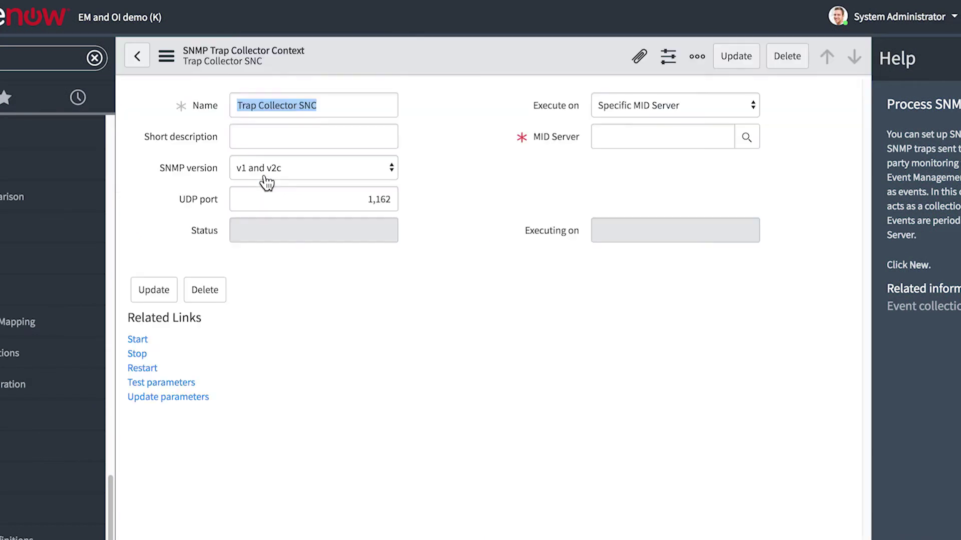
click(137, 56)
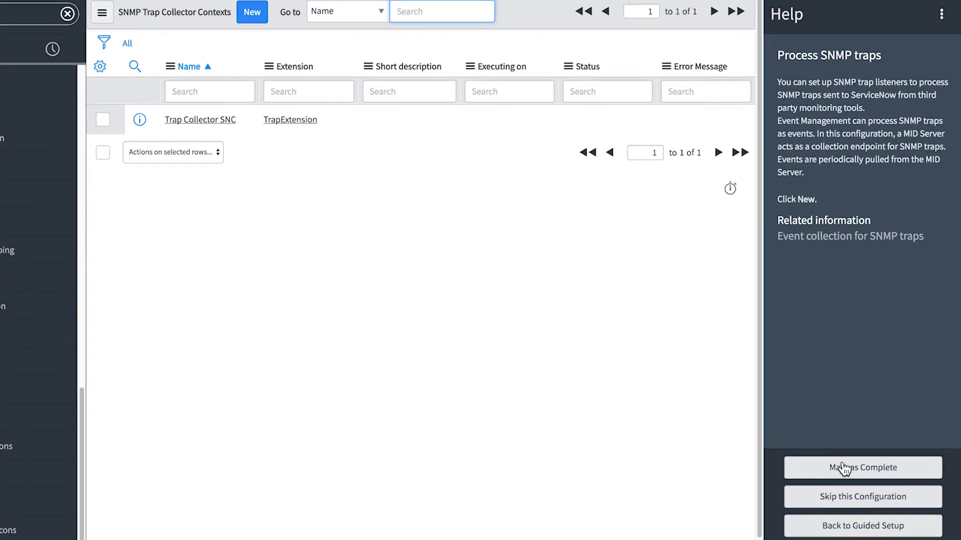
click(846, 469)
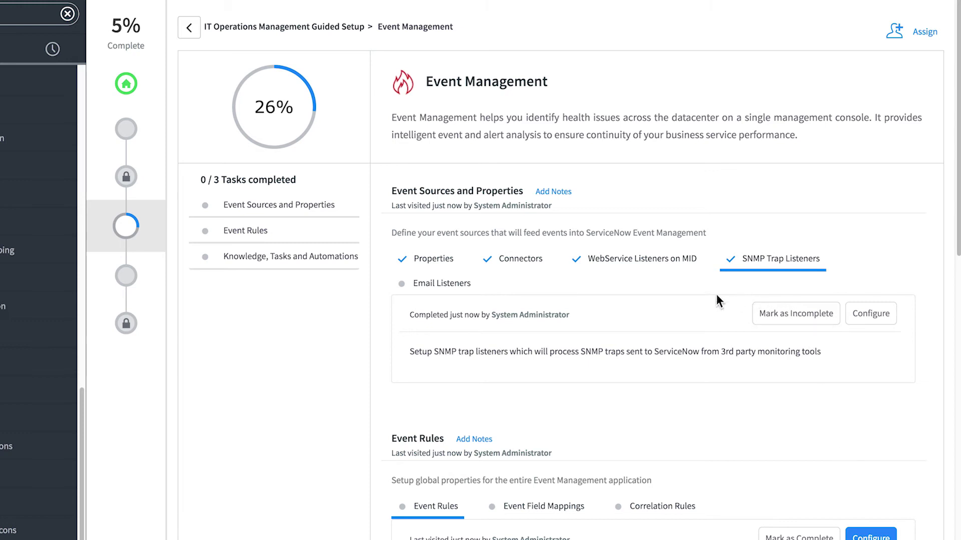
click(441, 284)
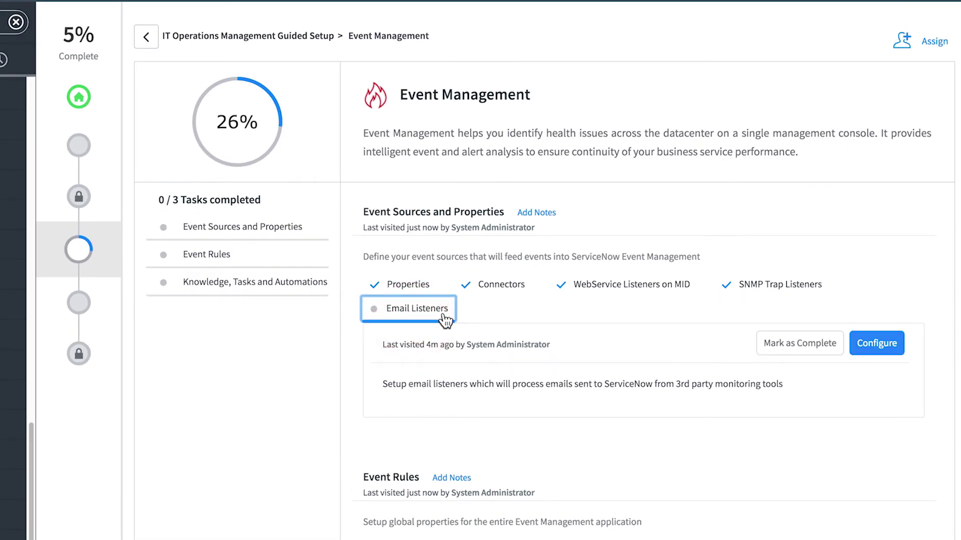
click(801, 343)
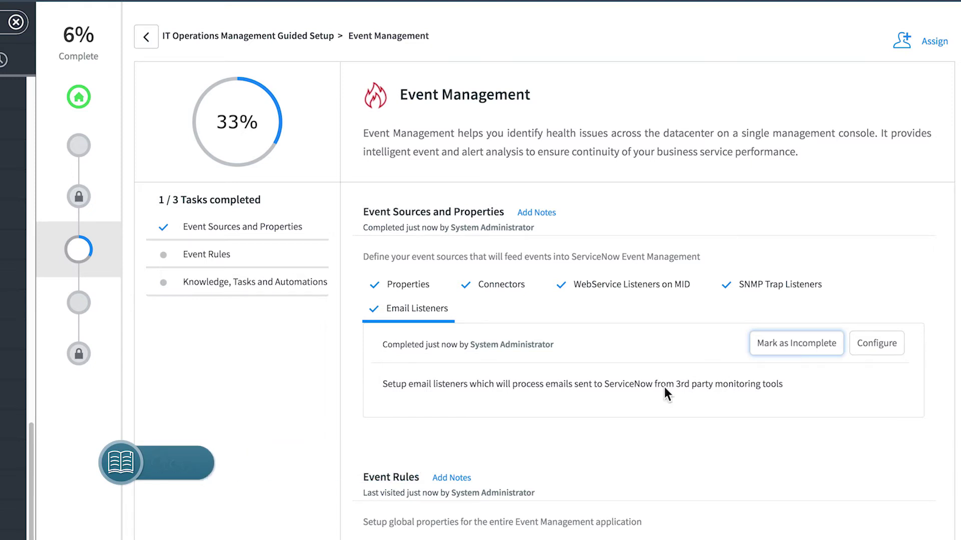
scroll(639, 418, down, 5)
scroll(640, 419, down, 3)
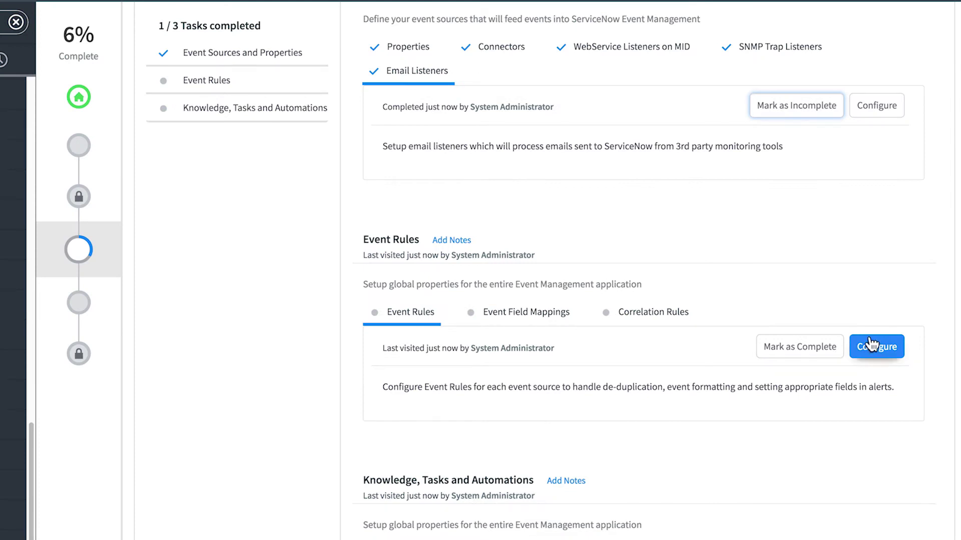
Review the AWS LB binding rule's filter, output, threshold and CI binding, then complete Event Rules.
click(872, 345)
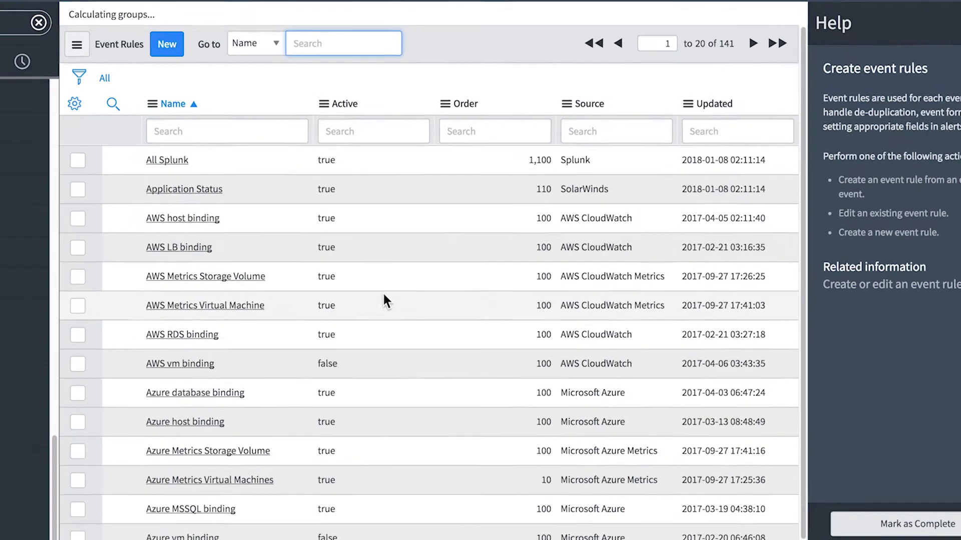
click(179, 247)
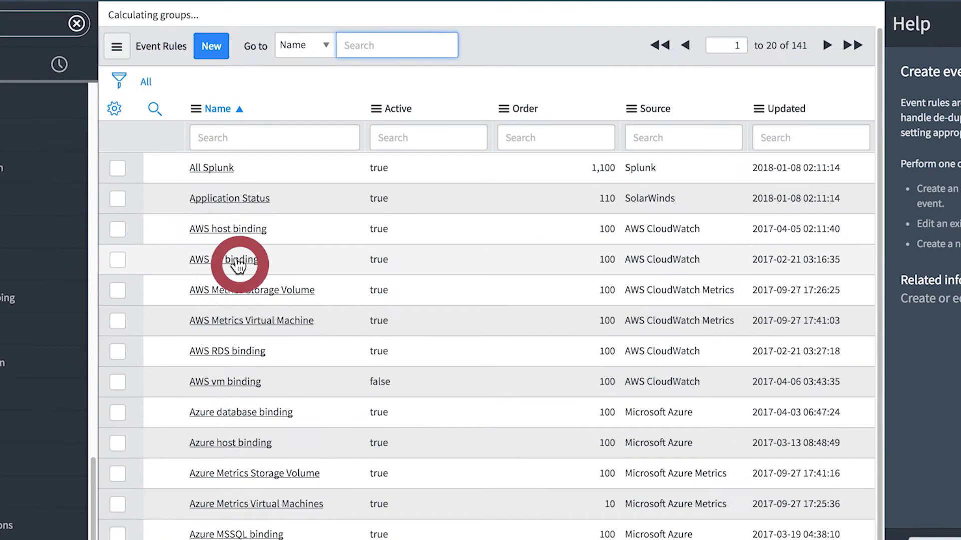
click(302, 62)
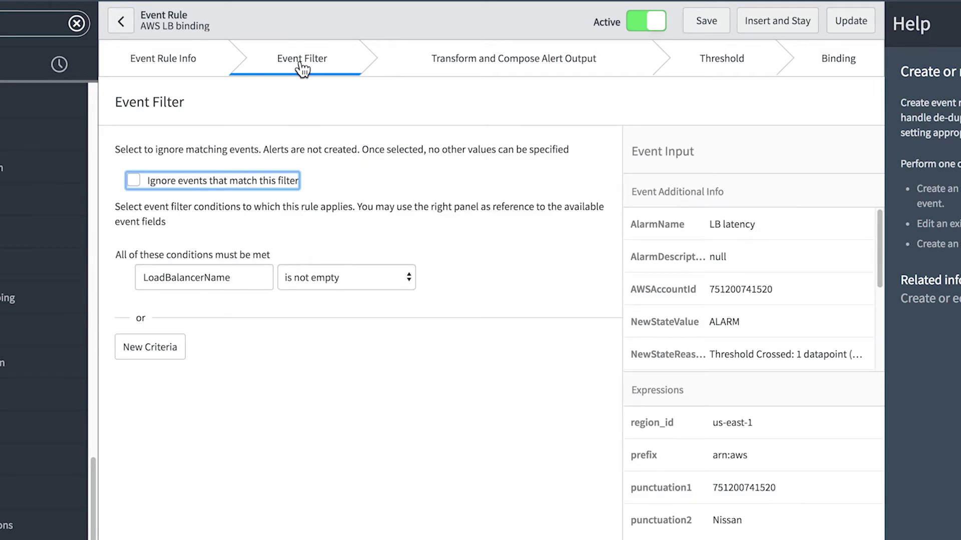
click(481, 64)
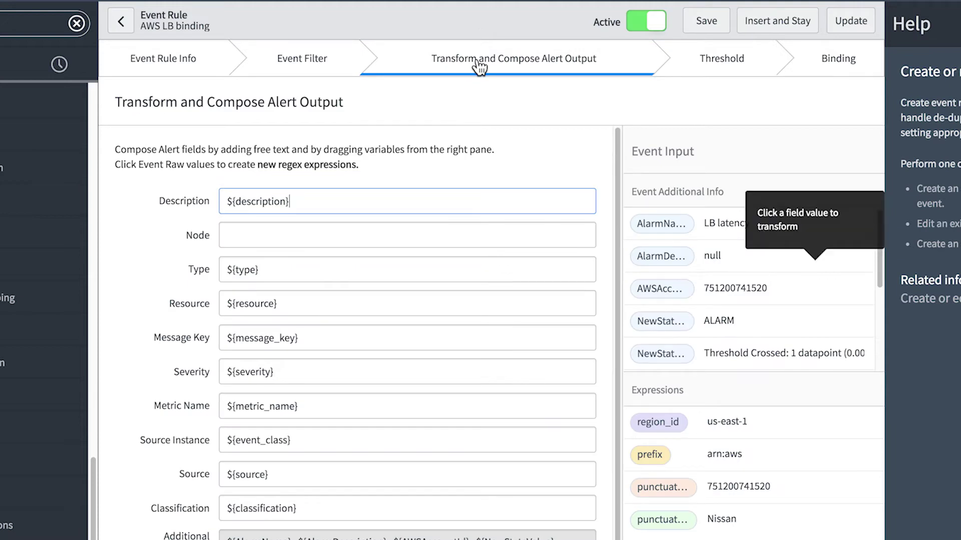
click(711, 61)
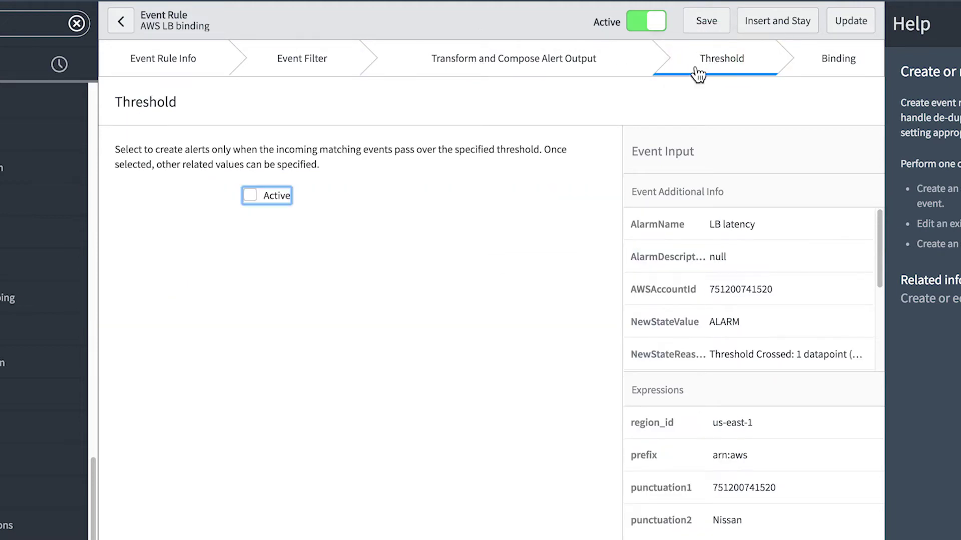
click(249, 195)
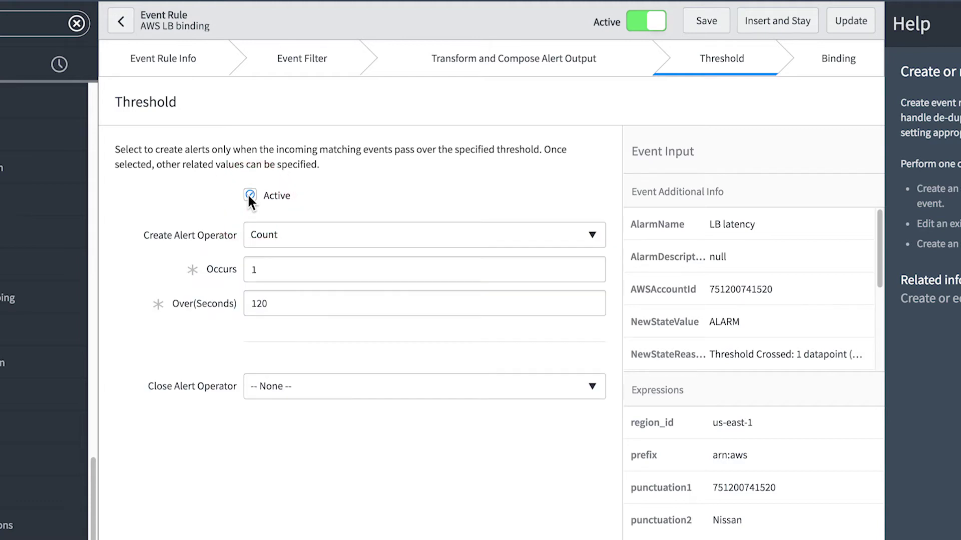
click(837, 59)
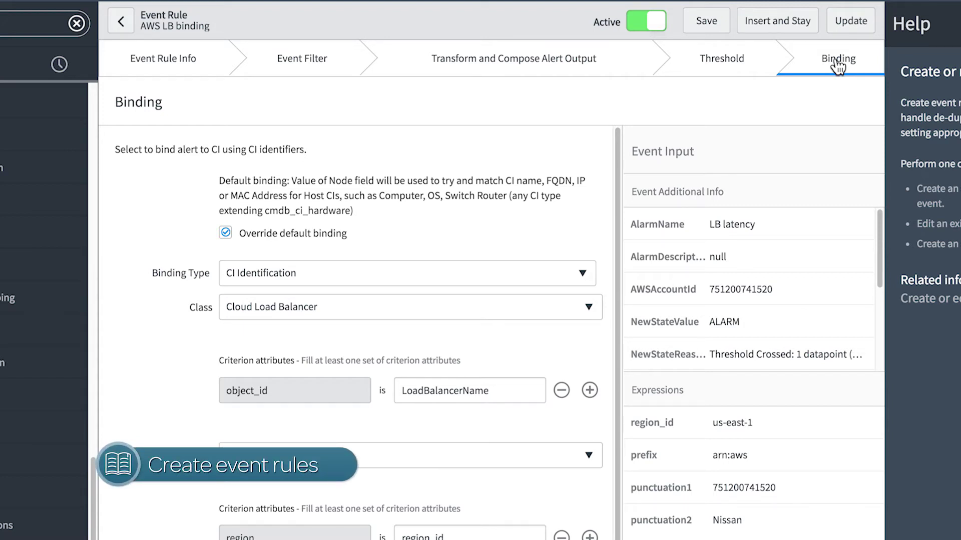
click(121, 21)
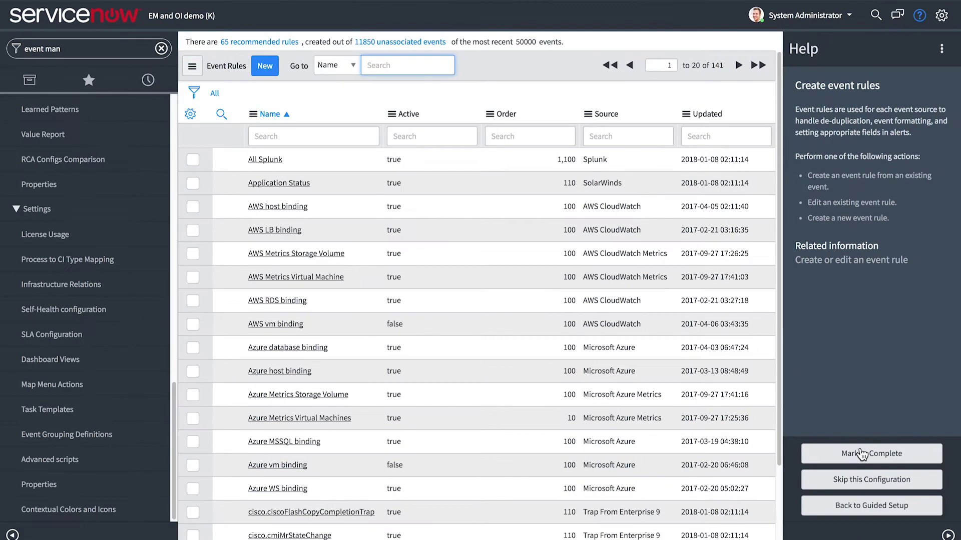
click(917, 487)
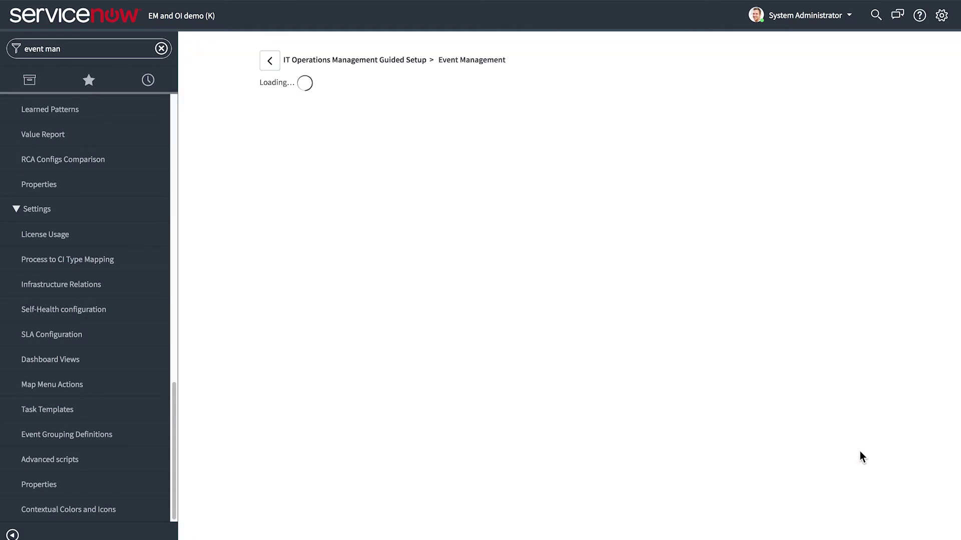
Open the event field mappings and review the mnState mapping record.
click(586, 290)
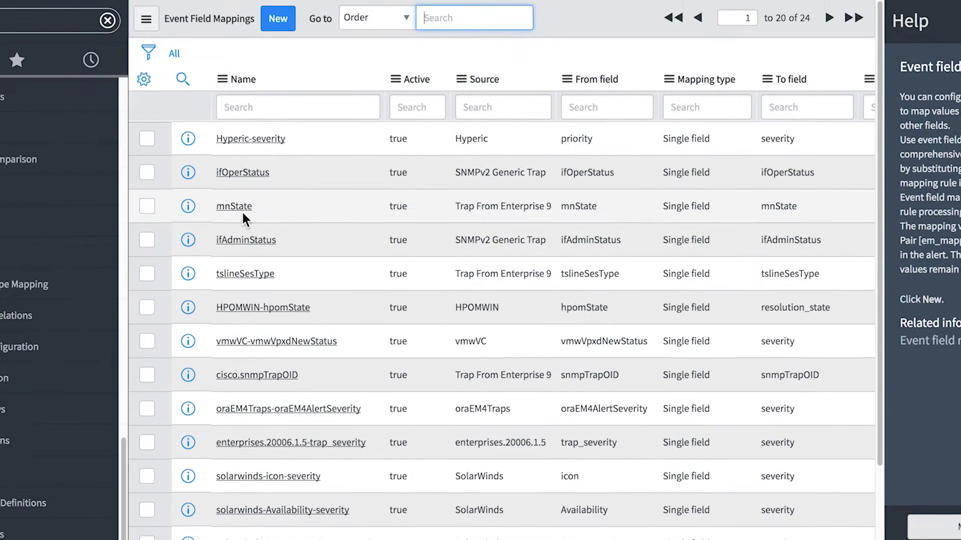
click(239, 210)
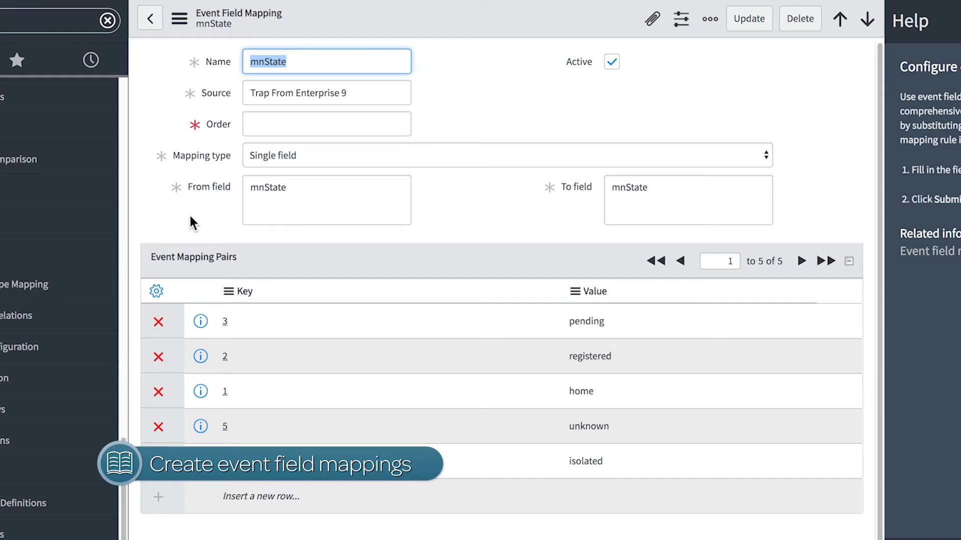
click(150, 19)
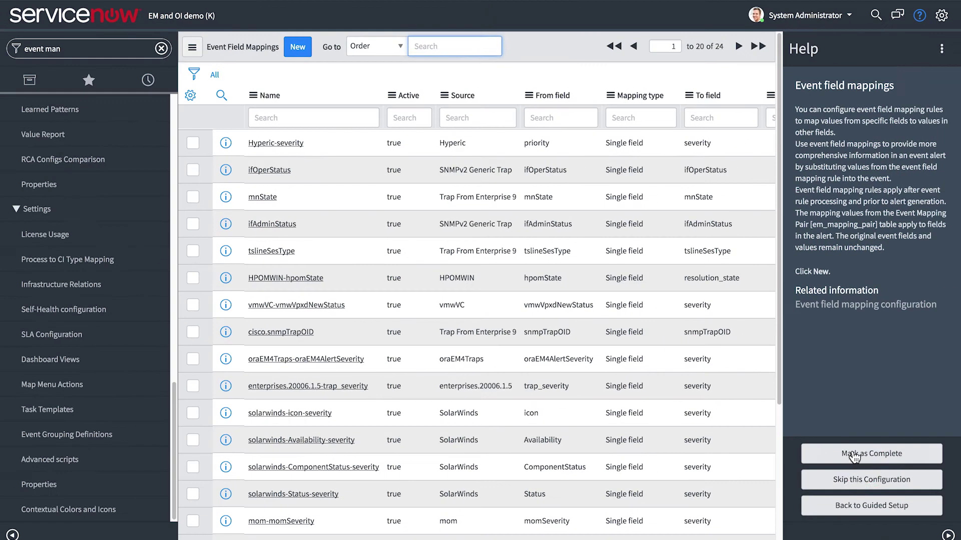
Complete Event Field Mappings, then review 'Correlate CPU, latency, and memory' and complete Correlation Rules.
click(854, 459)
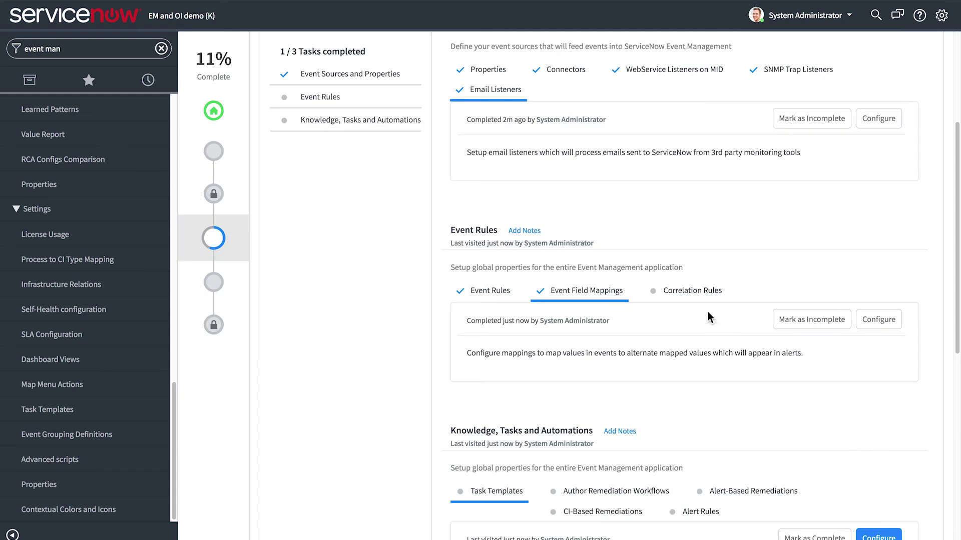
click(692, 291)
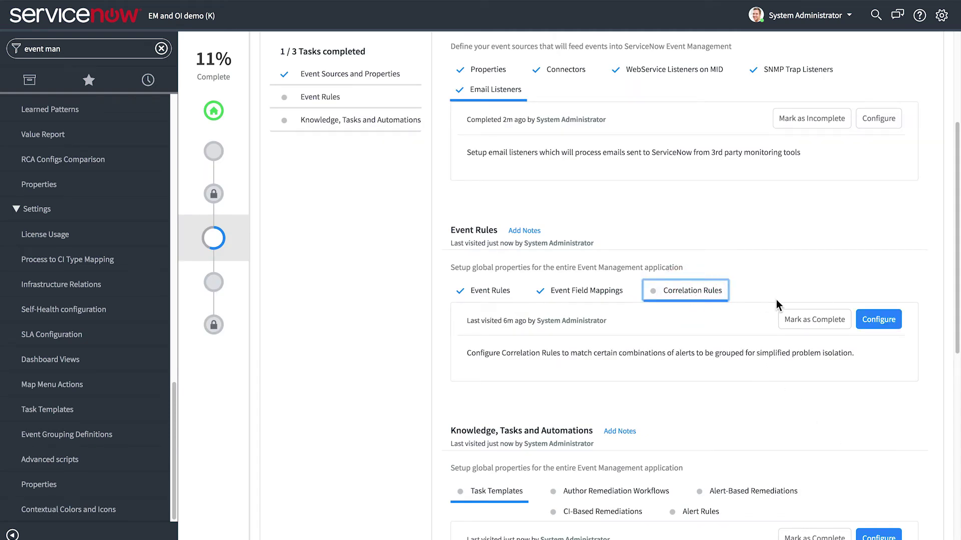
click(877, 318)
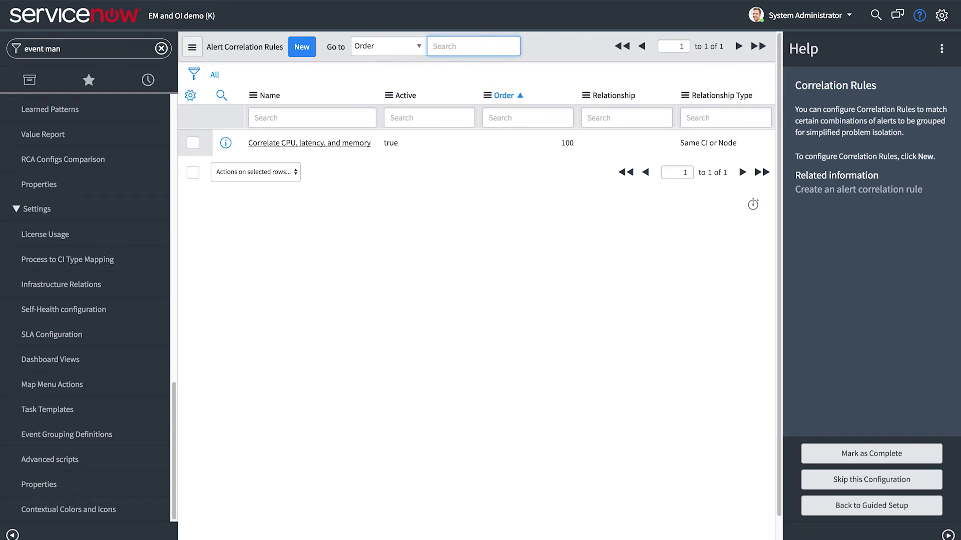
click(297, 143)
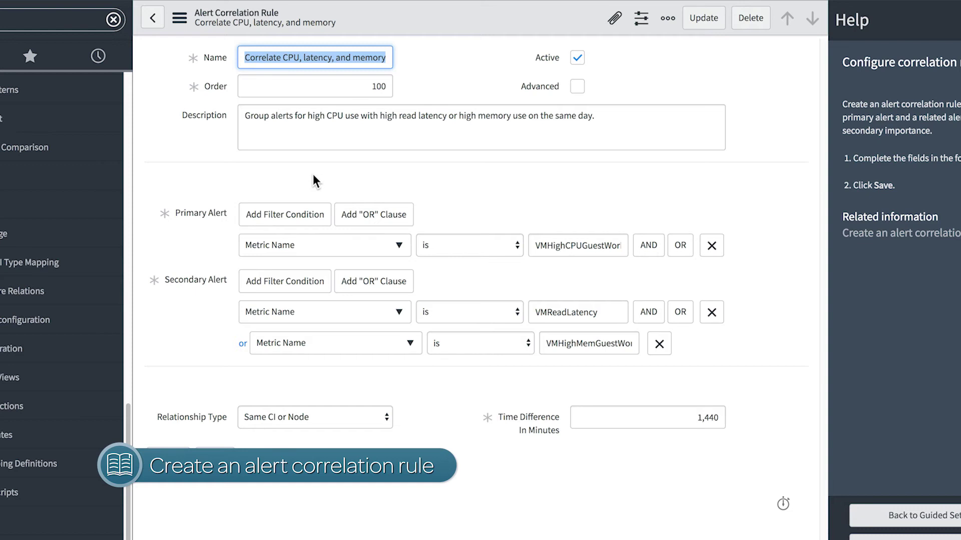
click(152, 18)
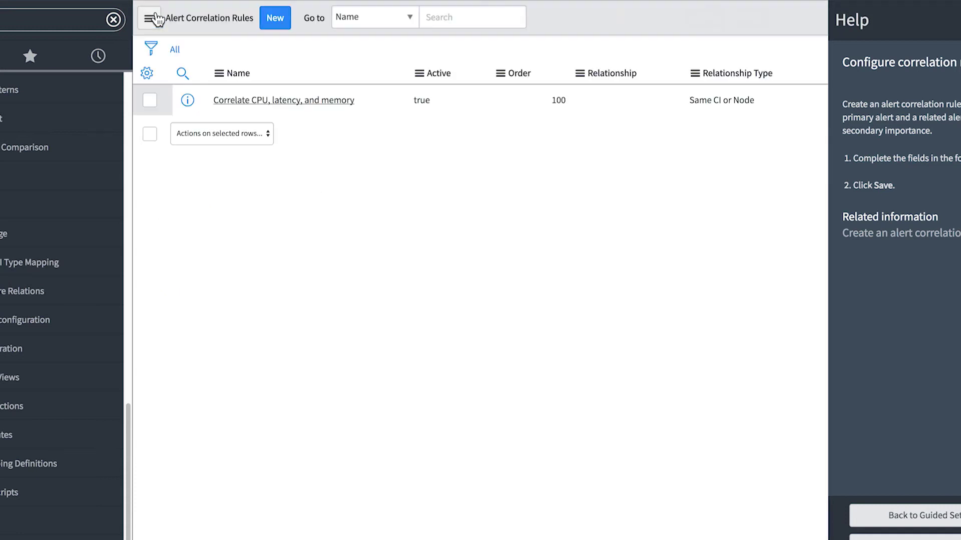
click(853, 455)
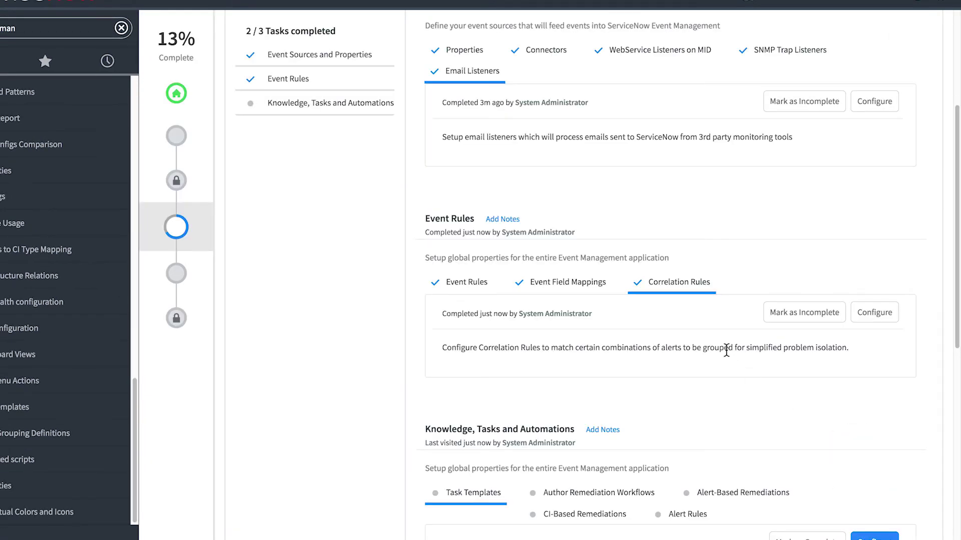
scroll(726, 350, down, 5)
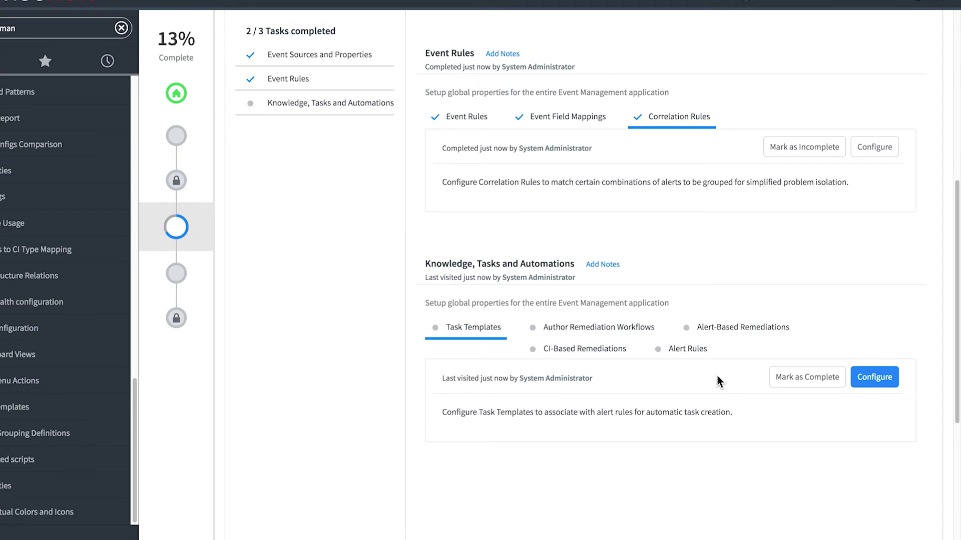
Review the 'Incident Template for Event Management' record and mark Task Templates complete.
click(473, 327)
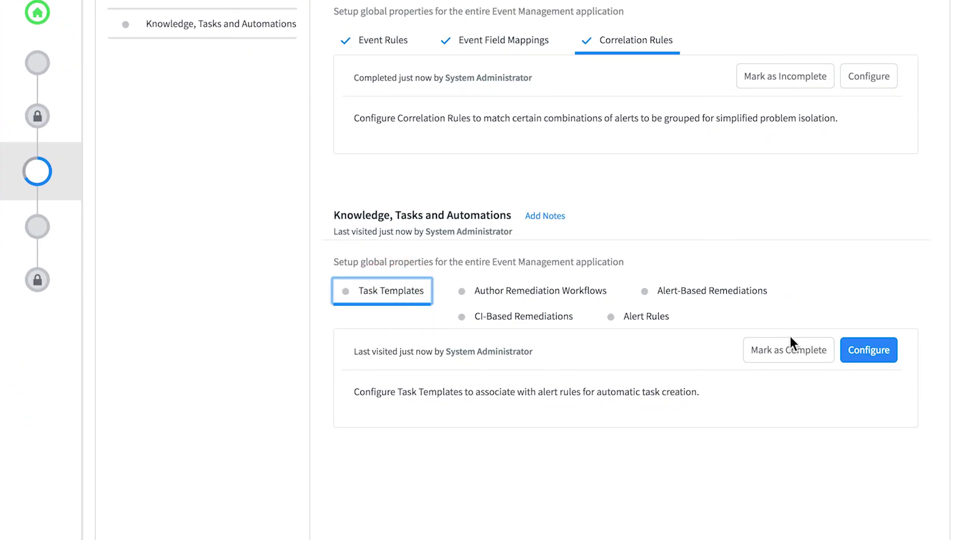
click(869, 350)
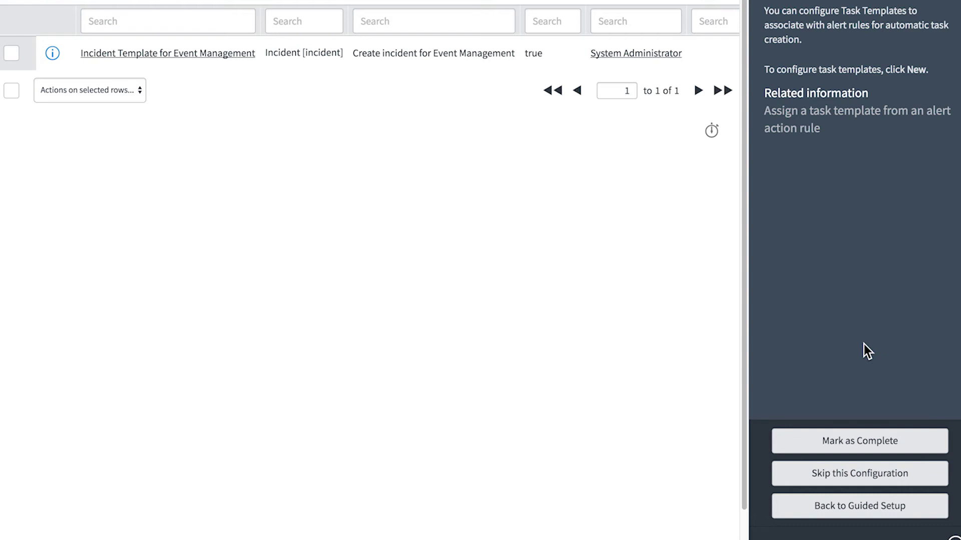
click(343, 151)
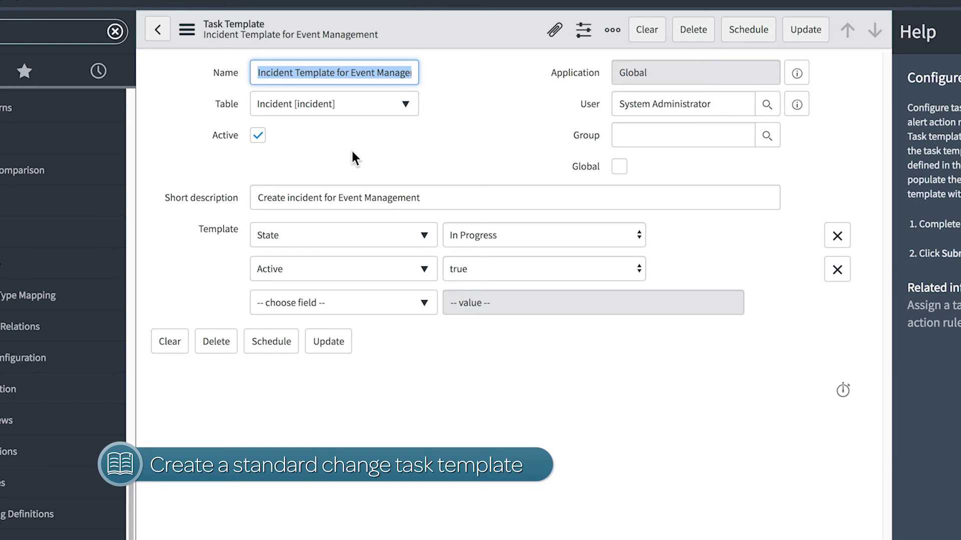
click(157, 29)
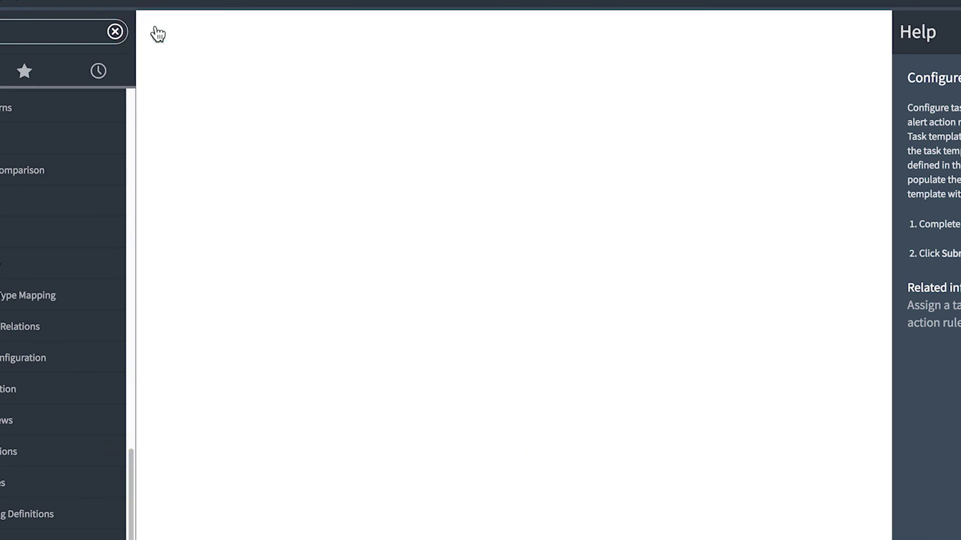
click(851, 458)
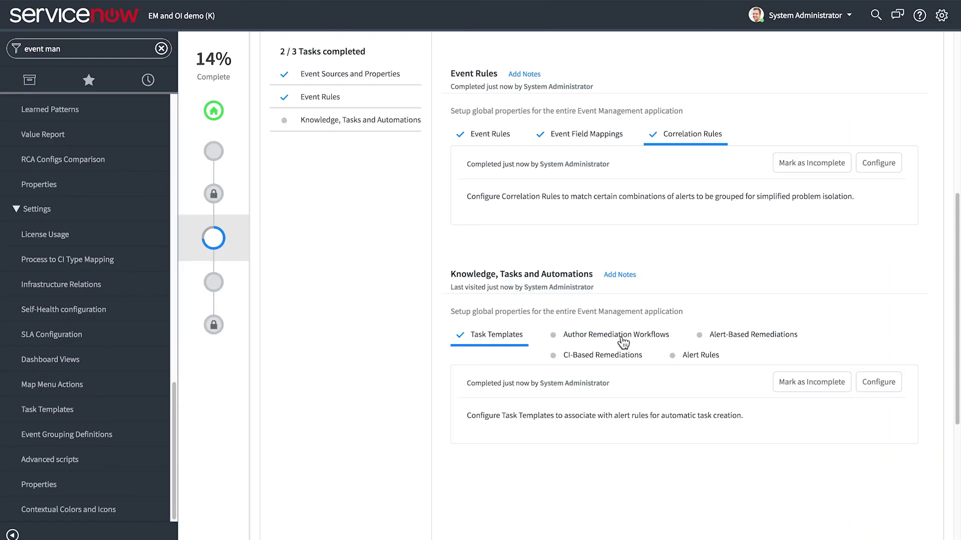
View the running processes with approval workflow and mark Author Remediation Workflows complete.
click(623, 339)
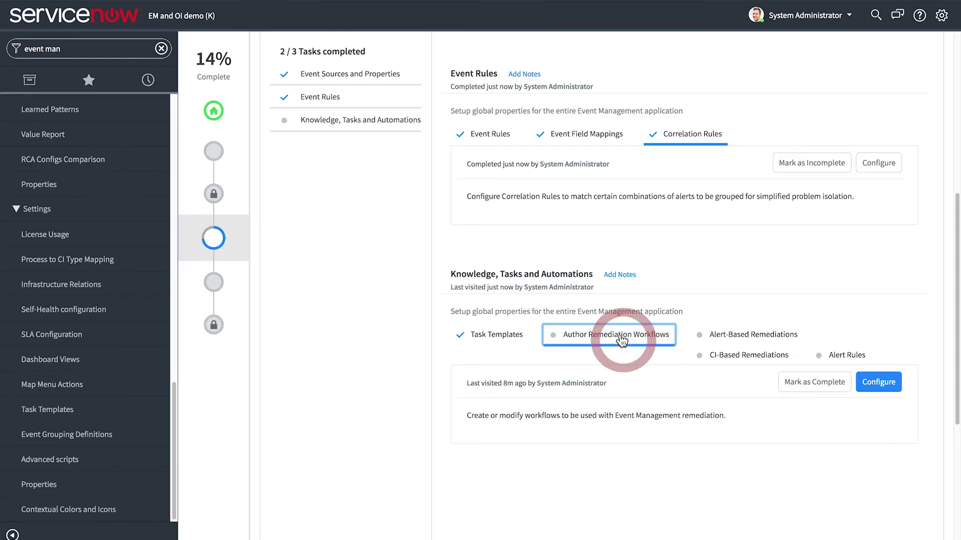
click(877, 382)
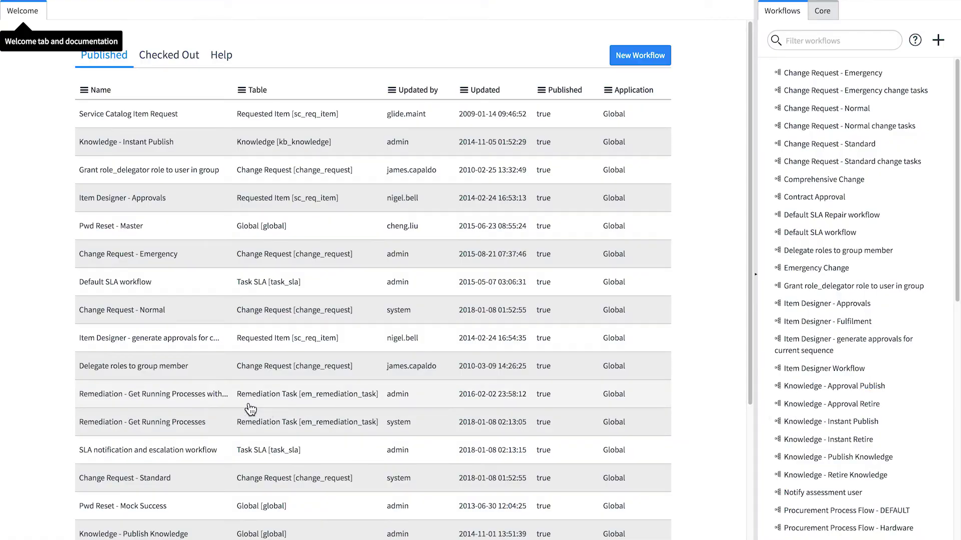
click(207, 395)
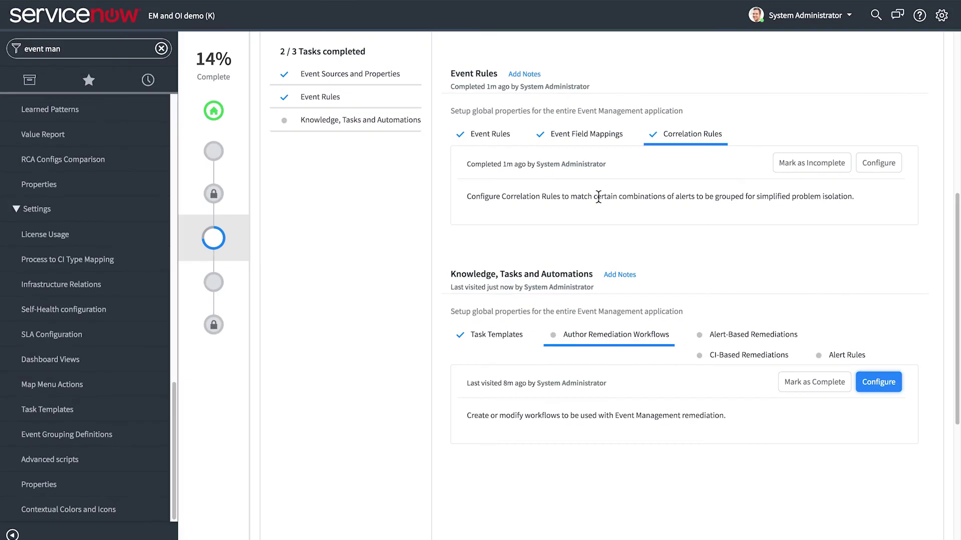
click(703, 345)
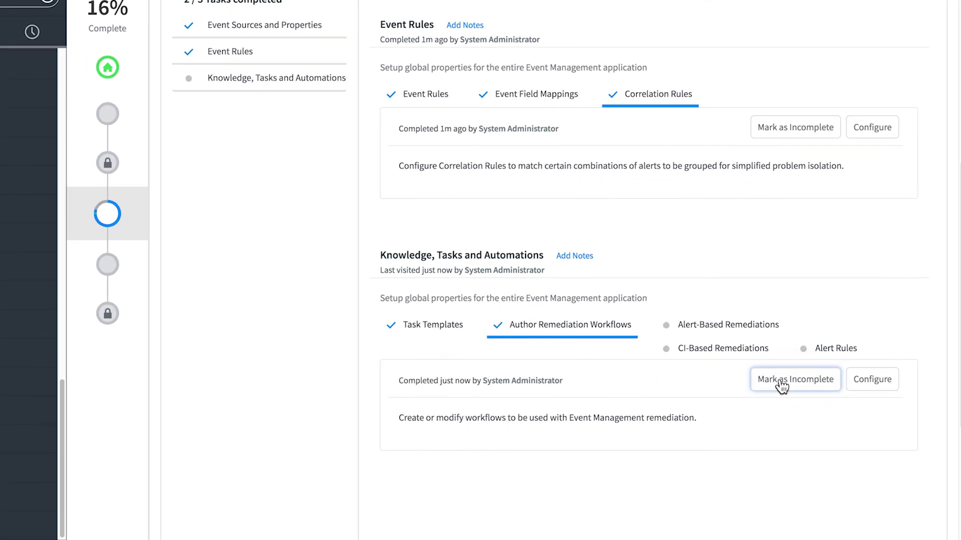
Review remediation settings of 'Create incidents for Critical alerts', then complete Alert-Based Remediations.
click(723, 327)
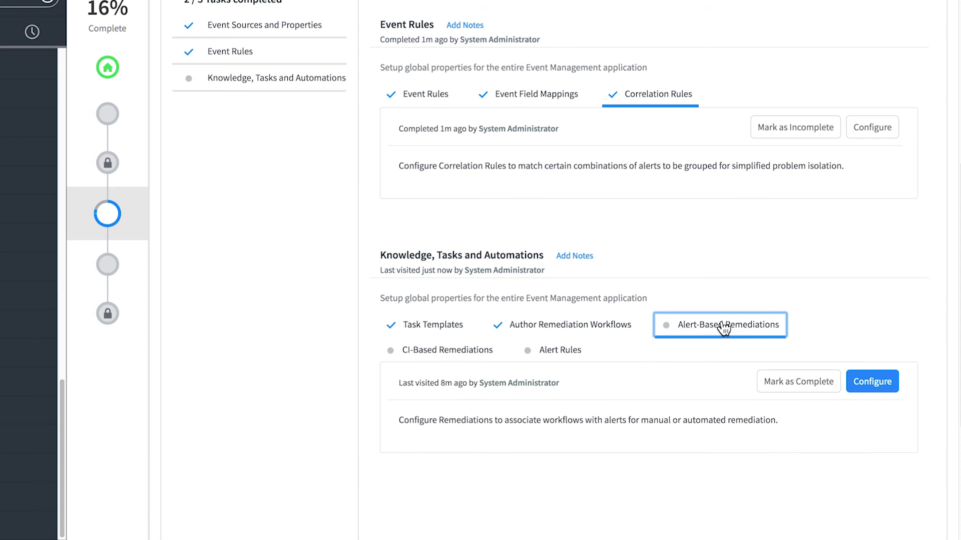
click(872, 383)
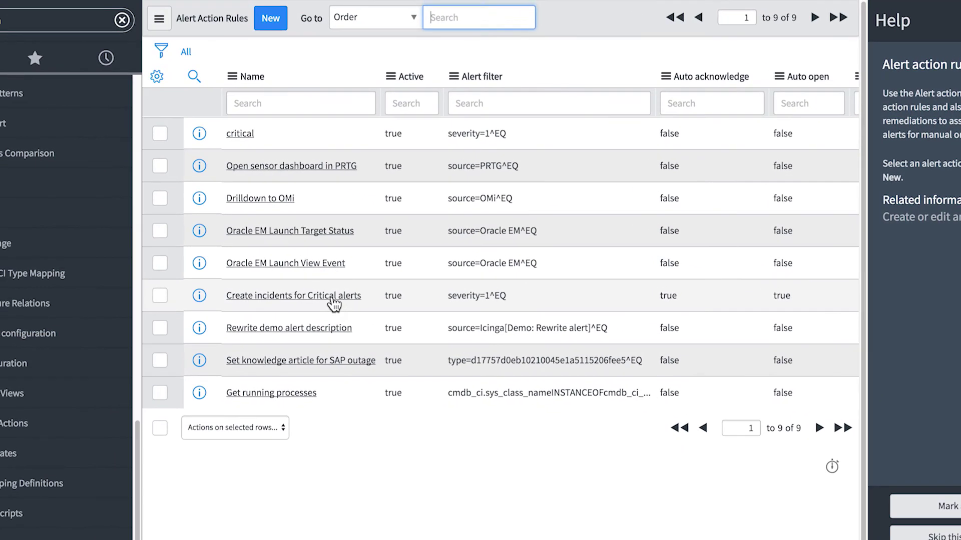
click(213, 259)
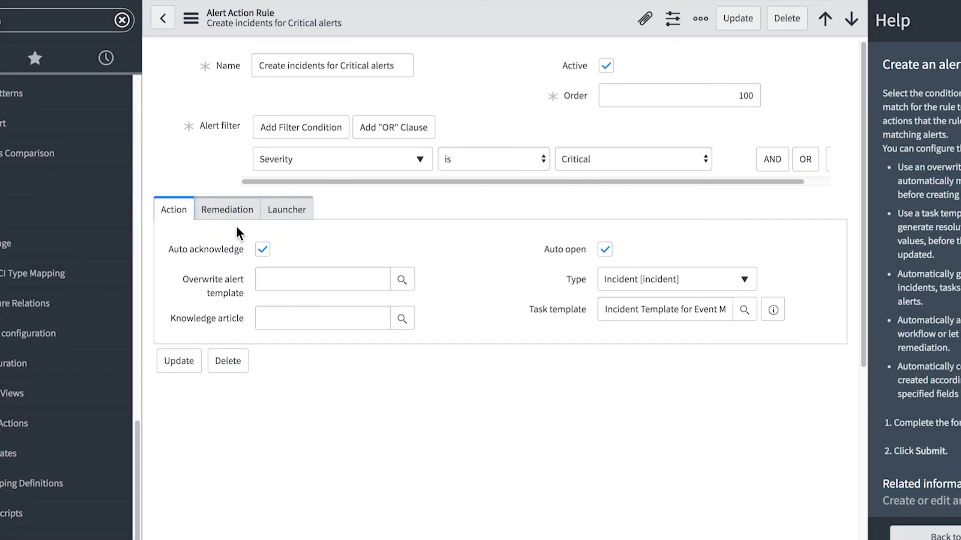
click(228, 211)
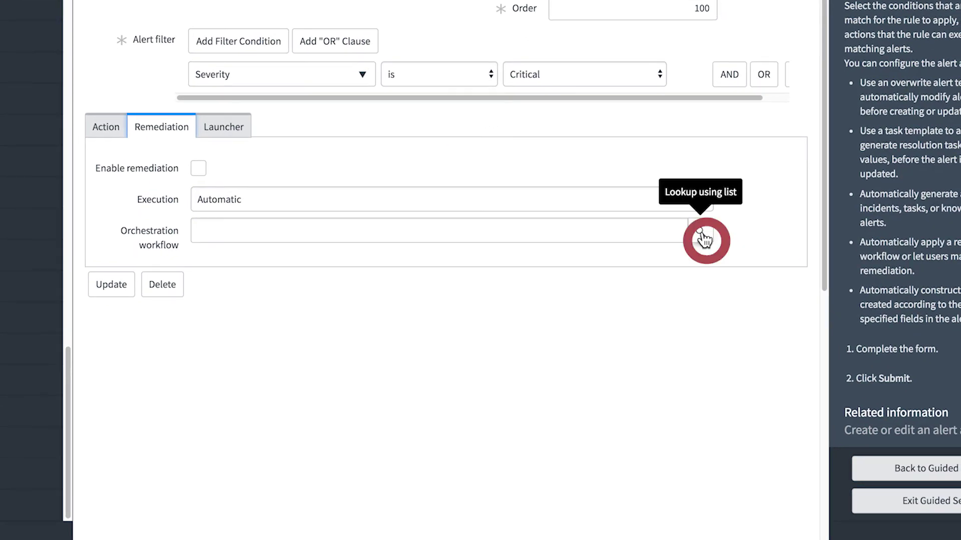
click(704, 239)
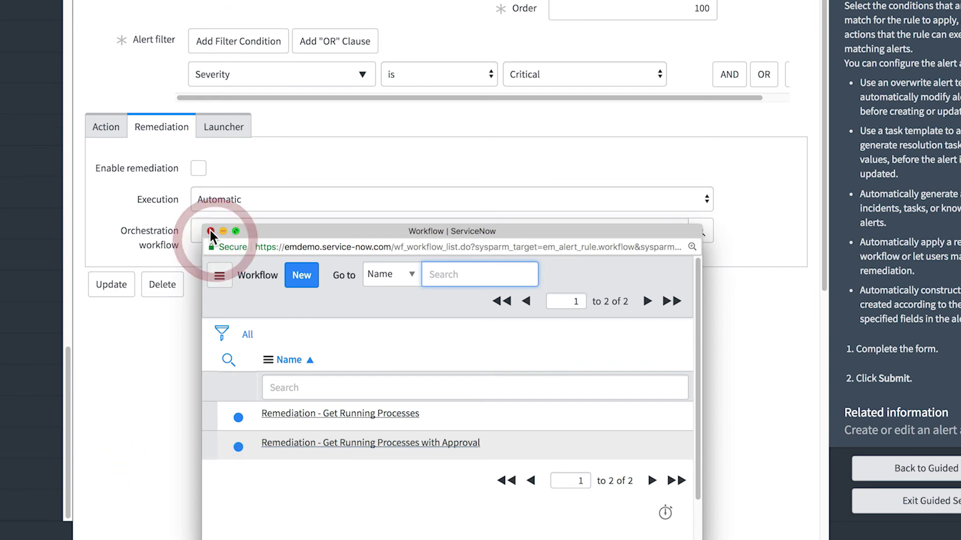
click(211, 231)
click(129, 58)
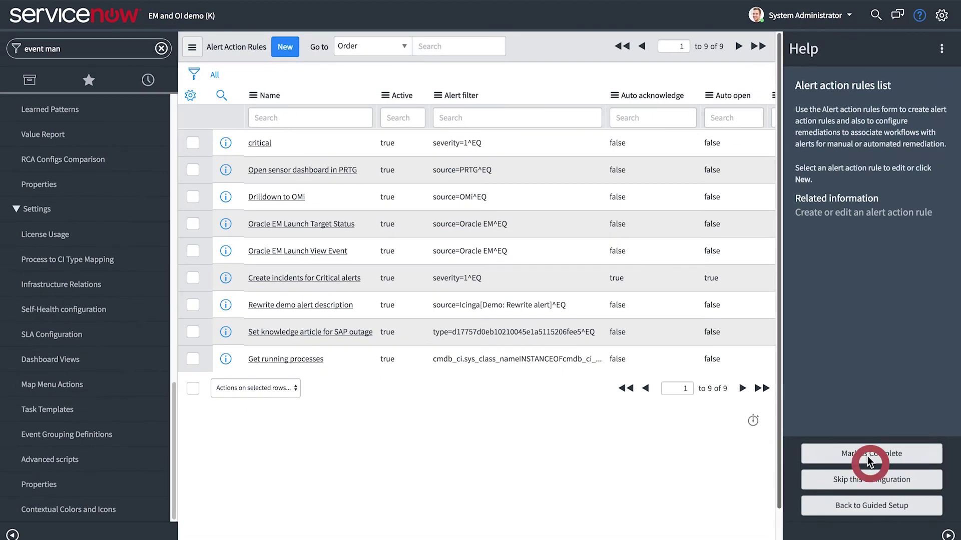
click(869, 457)
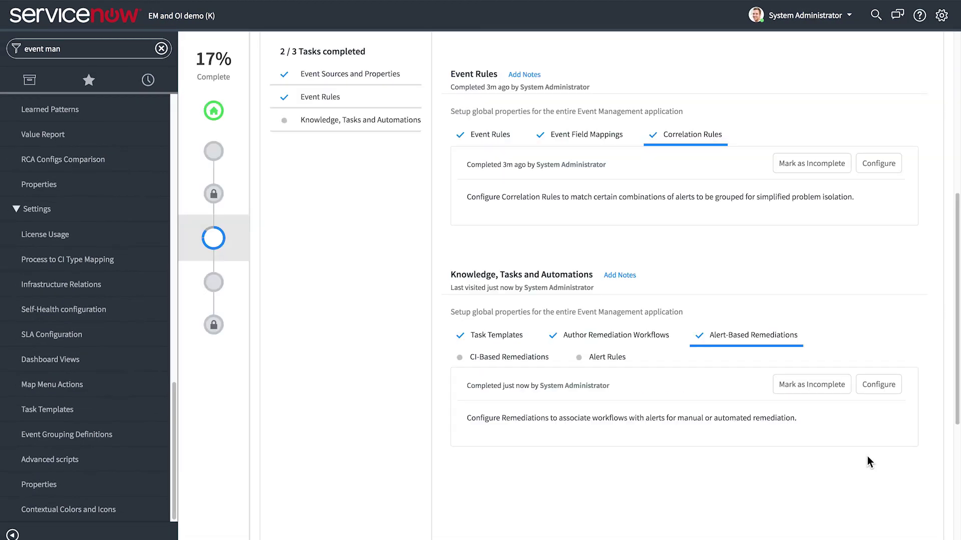
Review the windows CI remediation record, then mark CI-Based Remediations complete.
click(504, 358)
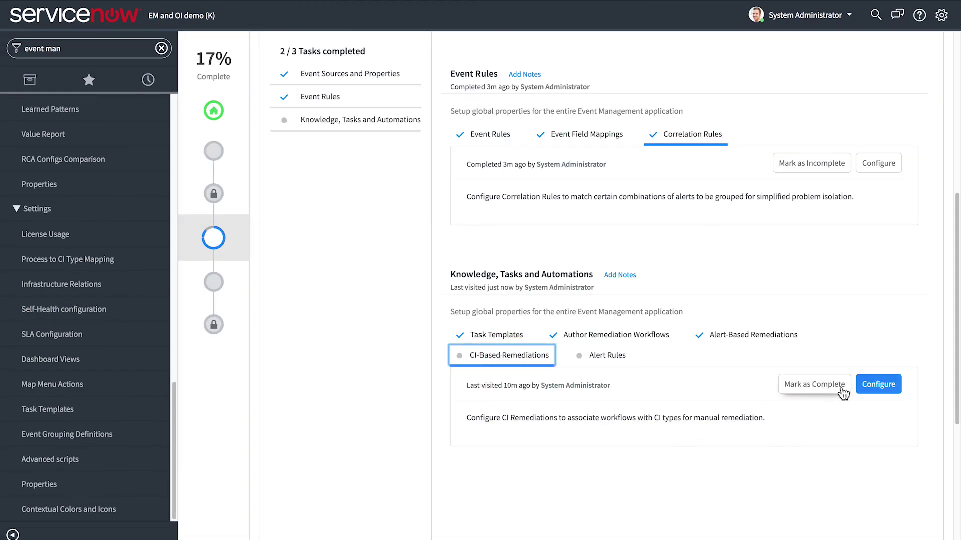
click(878, 385)
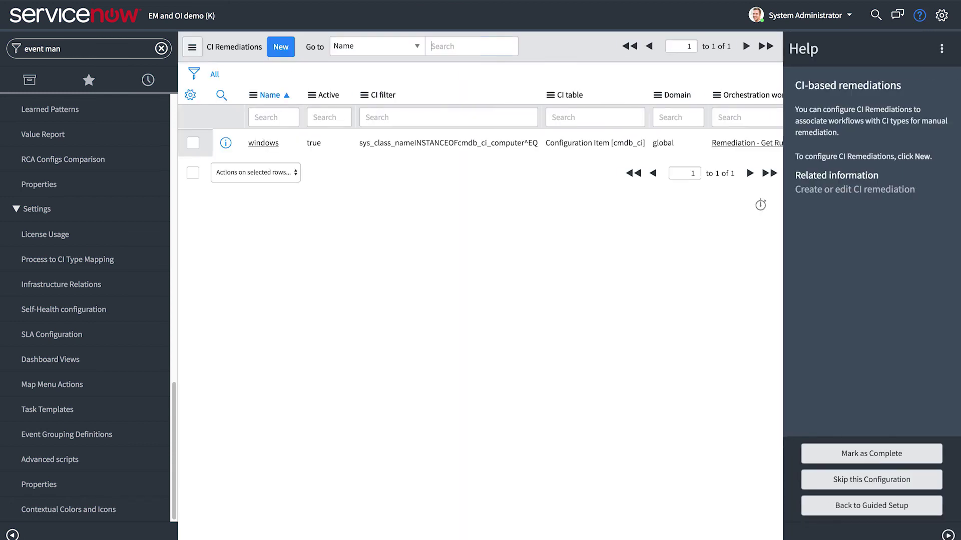
click(242, 148)
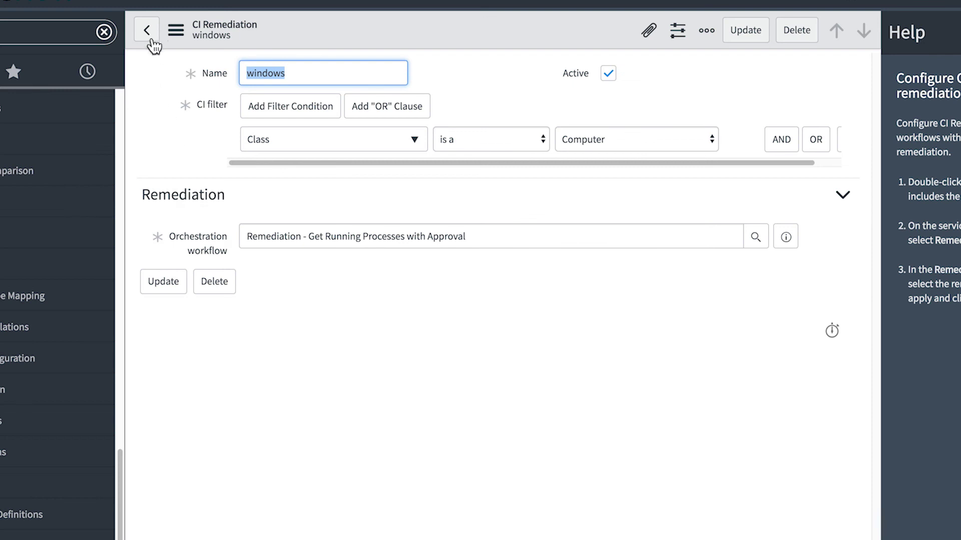
click(148, 31)
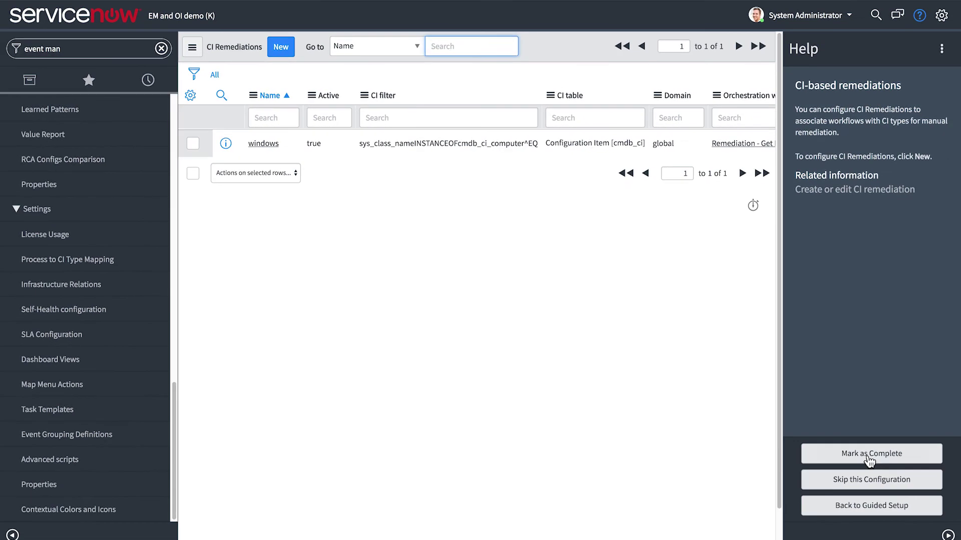
click(871, 456)
Mark the Alert Rules step complete, bringing Event Management to 3/3 tasks.
click(610, 361)
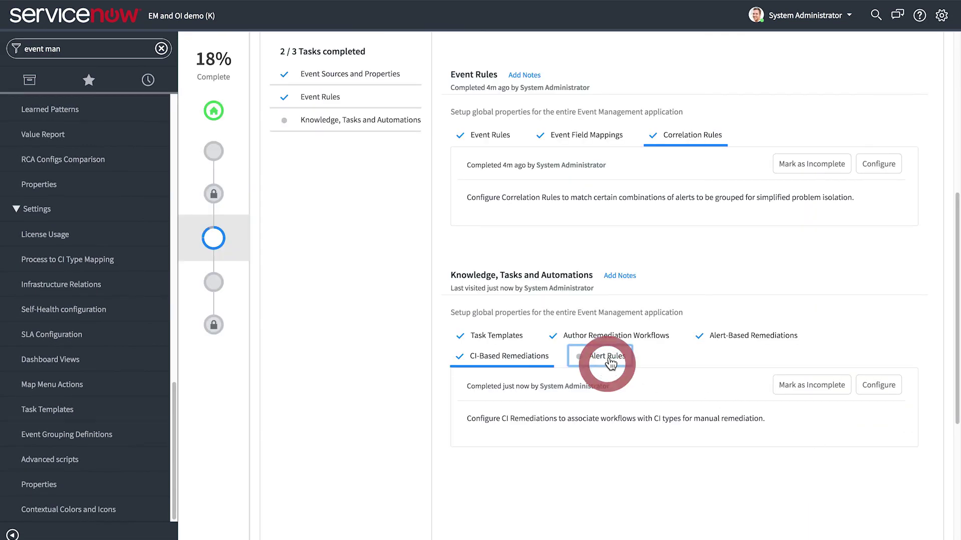
click(806, 386)
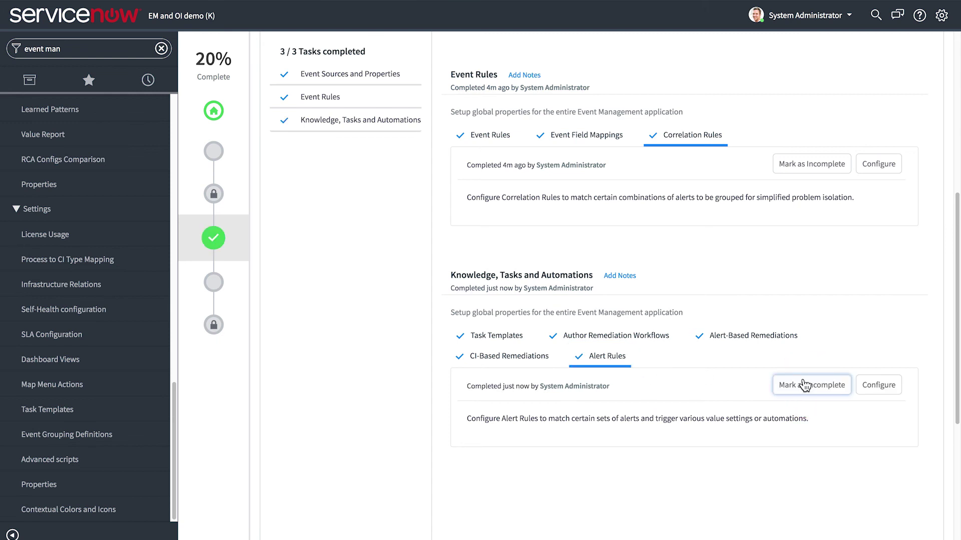
scroll(679, 281, up, 5)
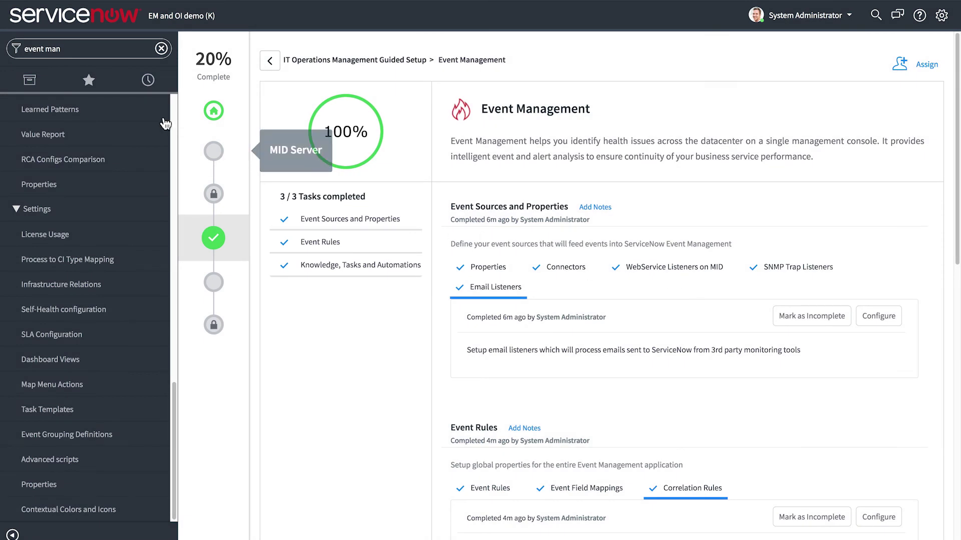
Filter the navigator for 'alert' and open the Alert Action Rules list.
triple_click(131, 51)
text(alert)
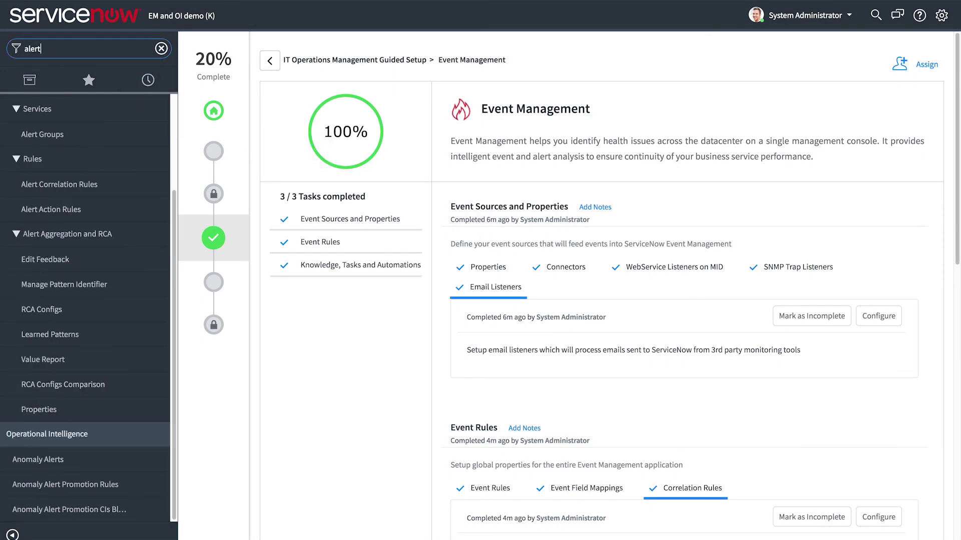
click(55, 211)
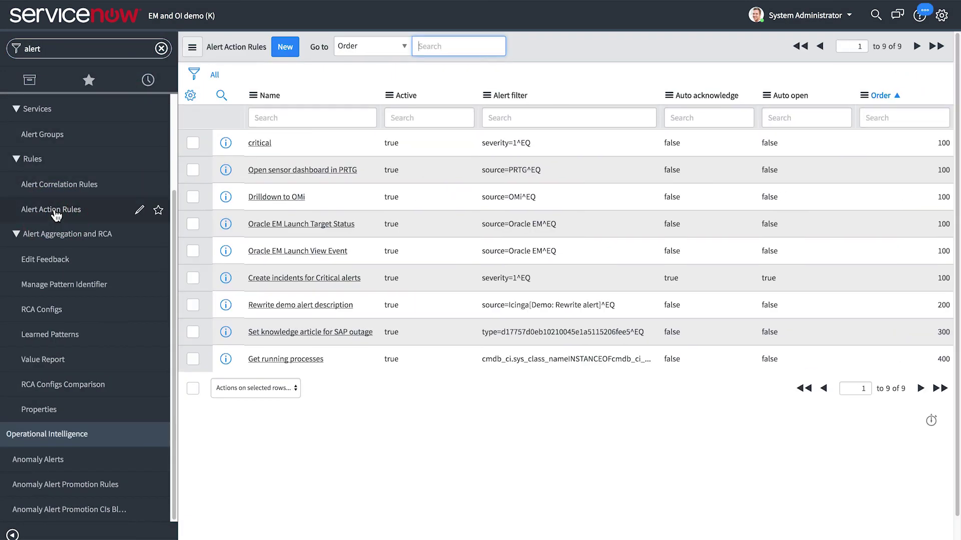